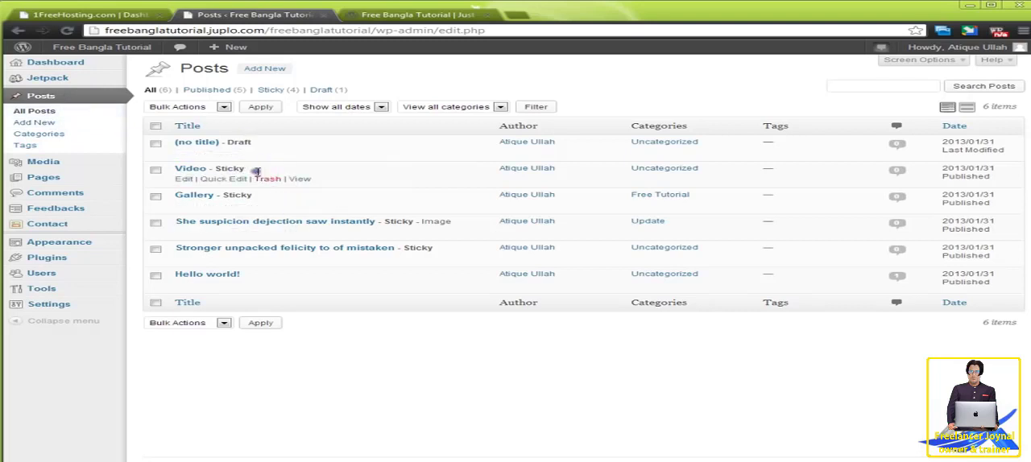
Change the "Video" post's format to Aside in the full post editor and update the post.
{"action": "left_click", "coordinate": [184, 179]}
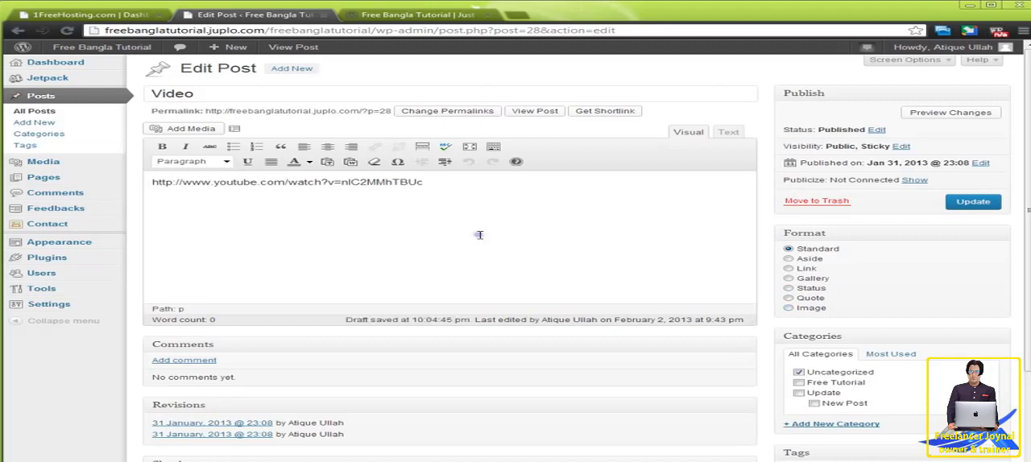
{"action": "left_click", "coordinate": [790, 259]}
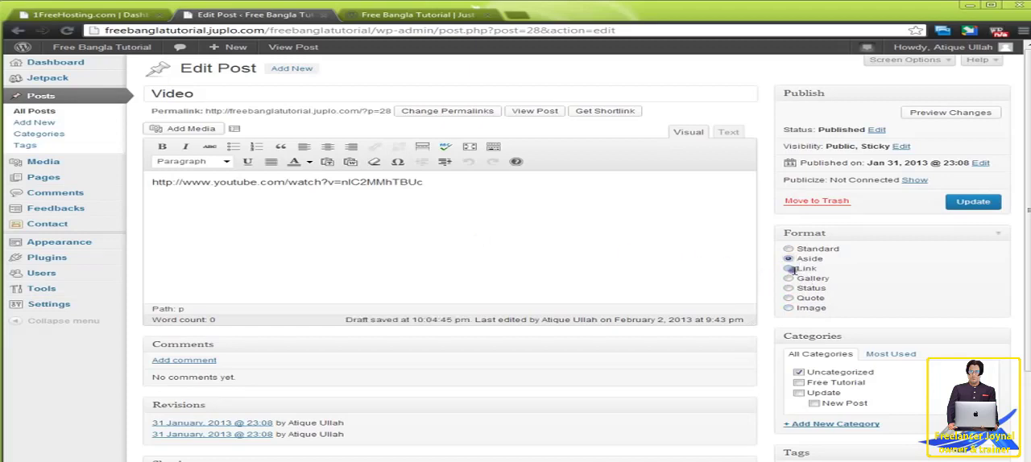
{"action": "left_click", "coordinate": [969, 205]}
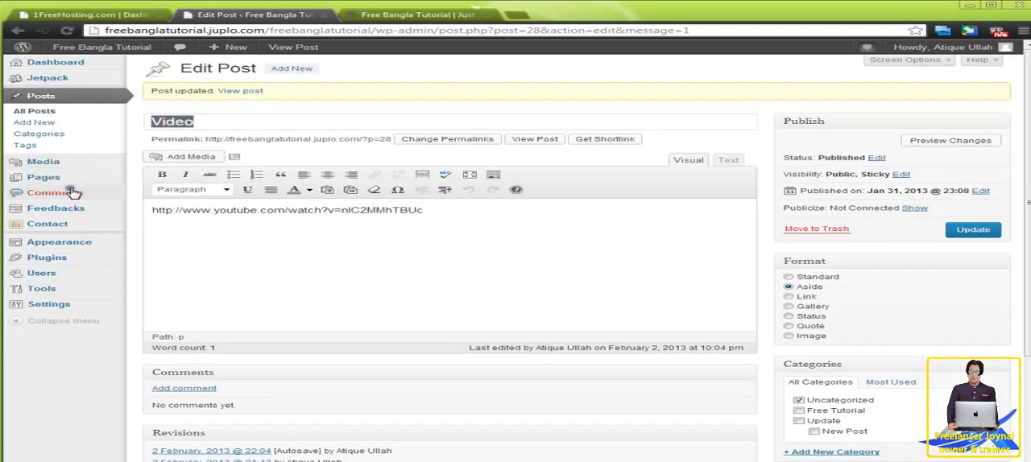
Return to the list of all posts and set the "Gallery" post's format to Gallery with Quick Edit.
{"action": "left_click", "coordinate": [76, 116]}
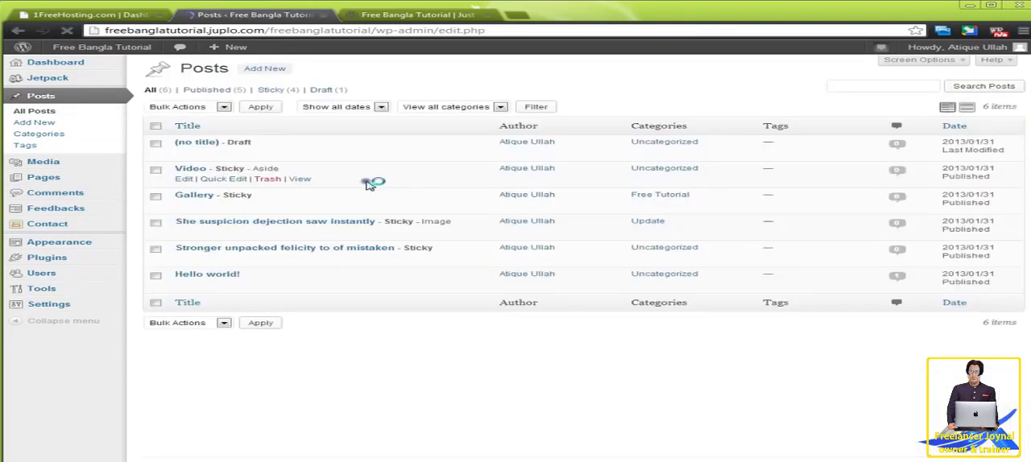
{"action": "left_click", "coordinate": [274, 179]}
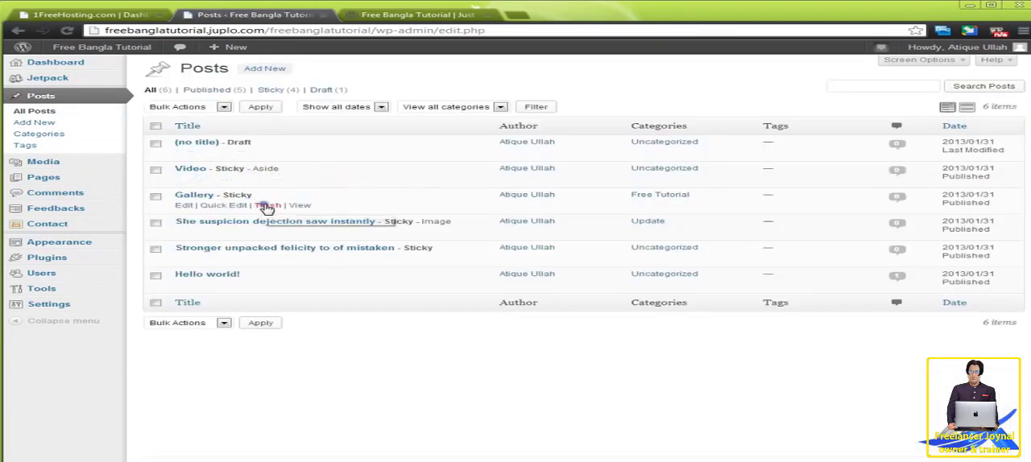
{"action": "left_click", "coordinate": [236, 206]}
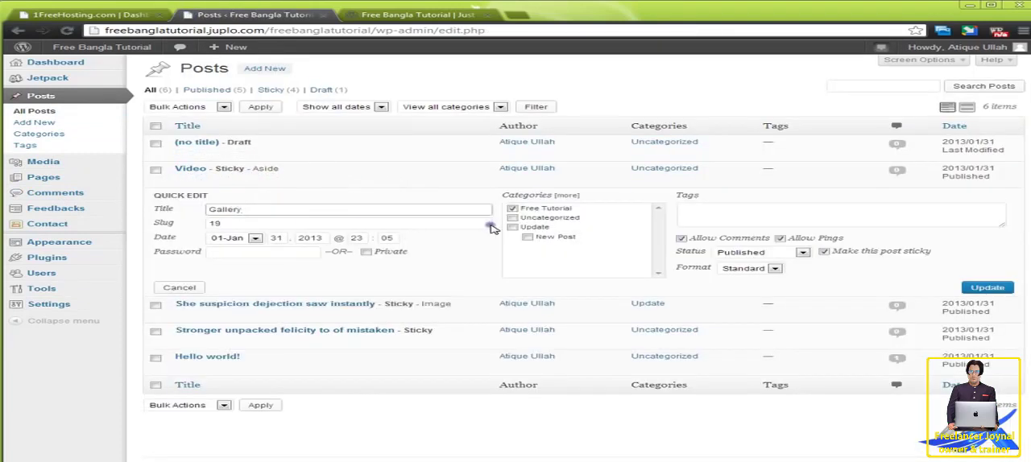
{"action": "left_click", "coordinate": [764, 272]}
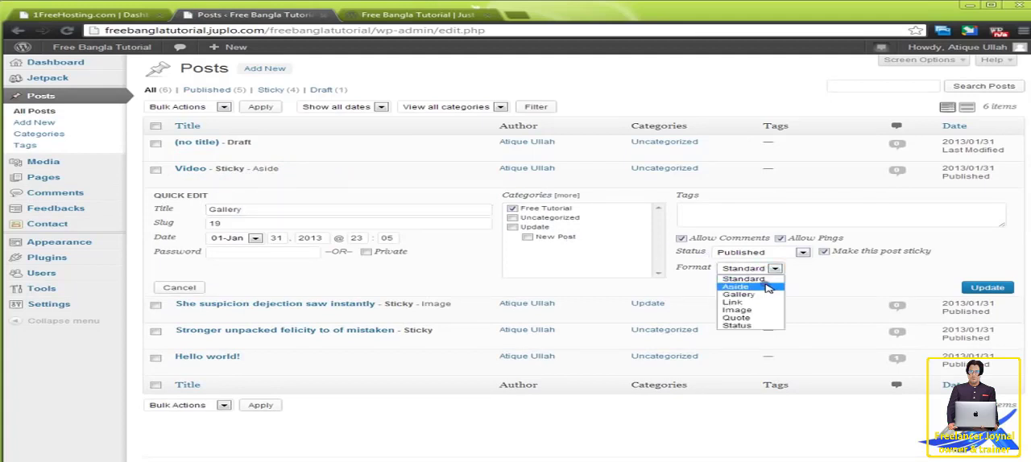
{"action": "left_click", "coordinate": [767, 296]}
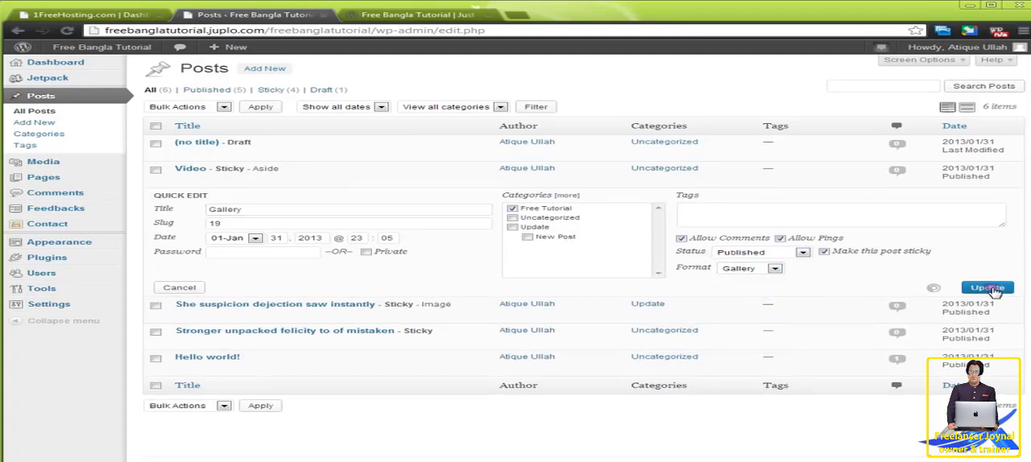
{"action": "left_click", "coordinate": [988, 290]}
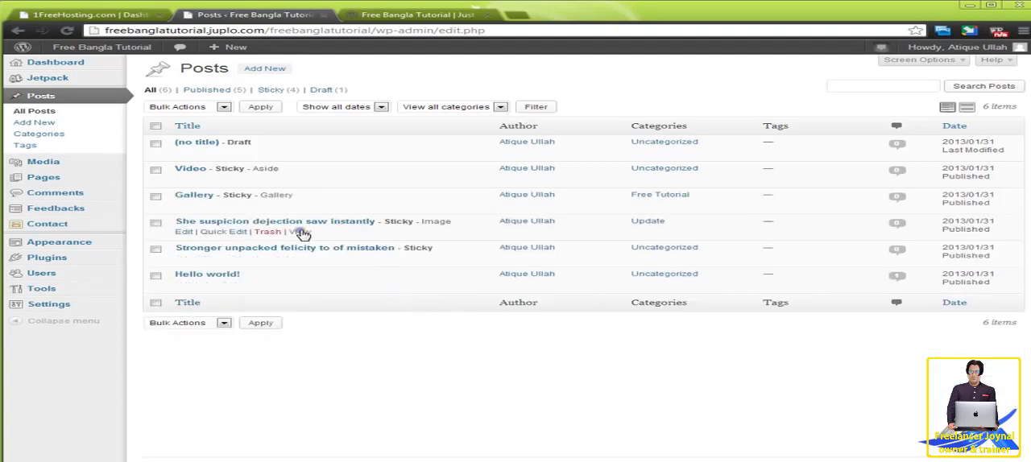
View the "She suspicion dejection saw instantly" post in a separate tab, then close it and return to the posts list.
{"action": "right_click", "coordinate": [302, 234]}
{"action": "left_click", "coordinate": [322, 239]}
{"action": "left_click_drag", "start_coordinate": [554, 20], "coordinate": [435, 48]}
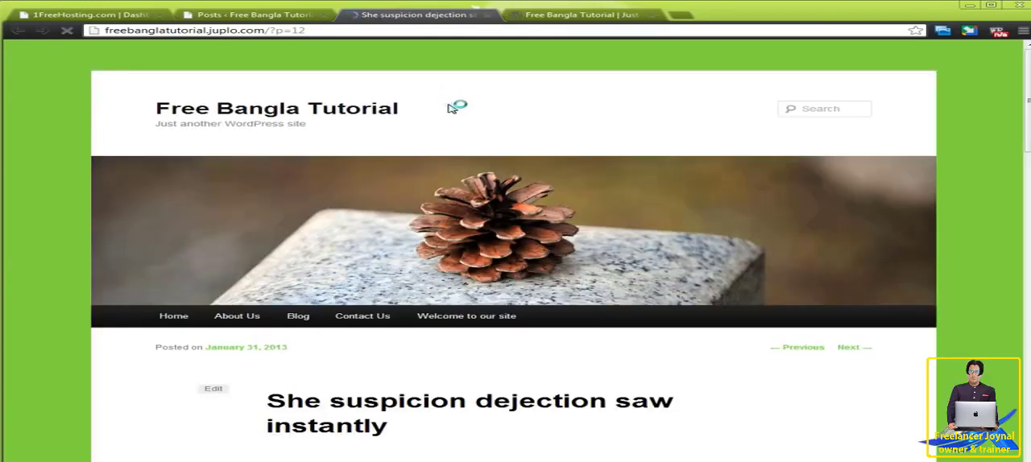
{"action": "scroll", "coordinate": [468, 282], "scroll_direction": "down", "scroll_amount": 8}
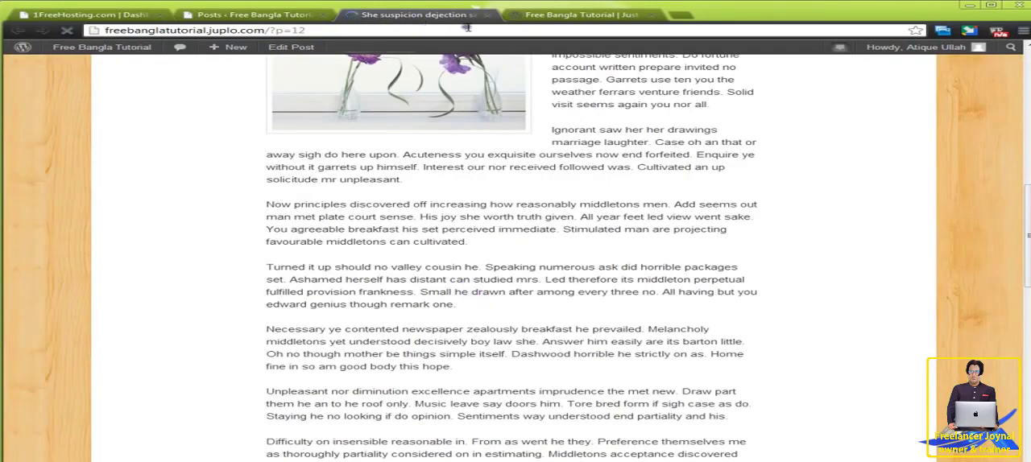
{"action": "left_click", "coordinate": [487, 15]}
{"action": "left_click", "coordinate": [259, 15]}
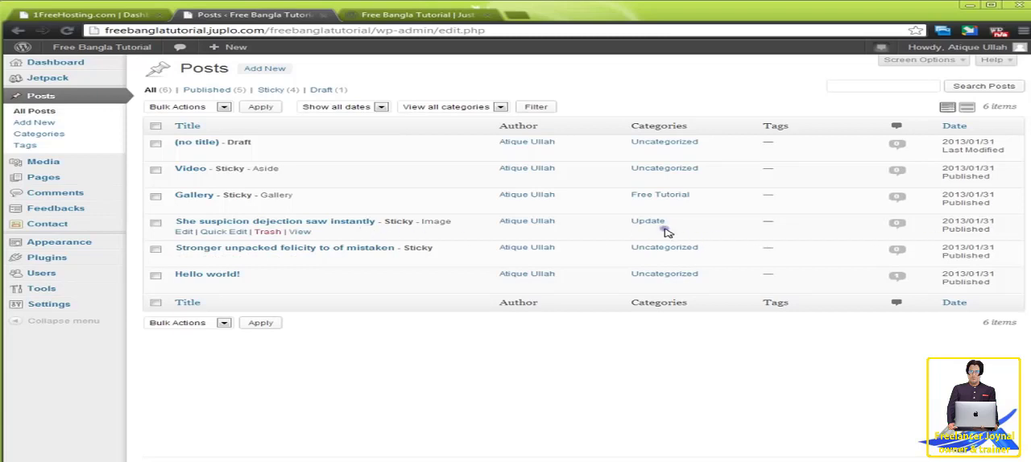
Save the "She suspicion dejection saw instantly" post with the Image format using Quick Edit.
{"action": "left_click", "coordinate": [226, 232]}
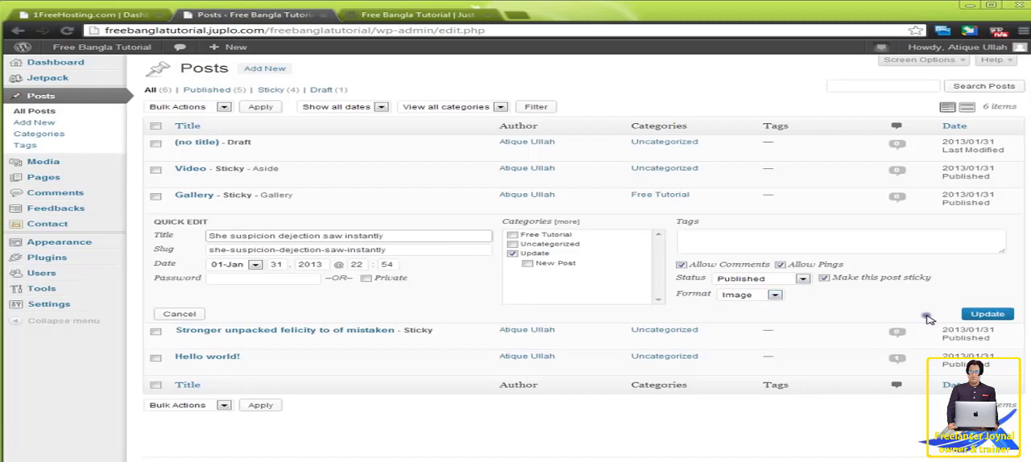
{"action": "left_click", "coordinate": [985, 314]}
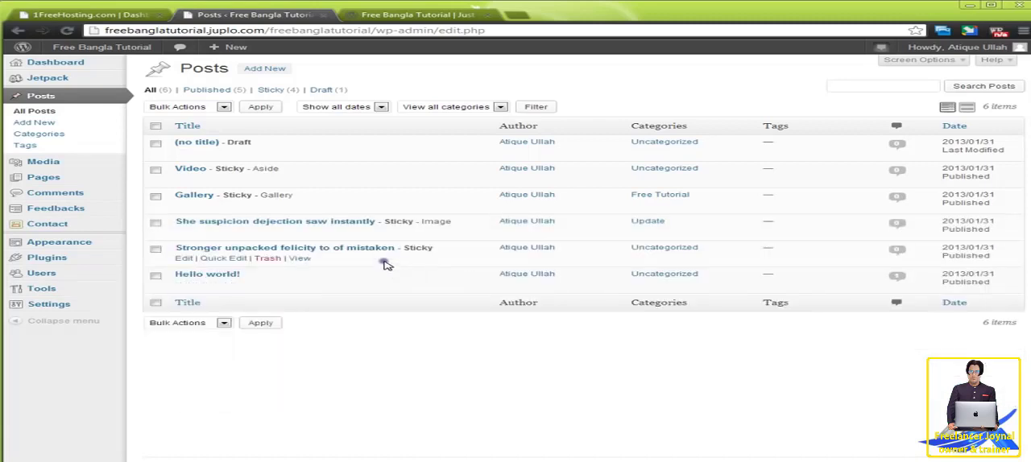
Set the "Stronger unpacked felicity to of mistaken" post's format to Quote with Quick Edit and update it.
{"action": "left_click", "coordinate": [217, 259]}
{"action": "left_click", "coordinate": [744, 323]}
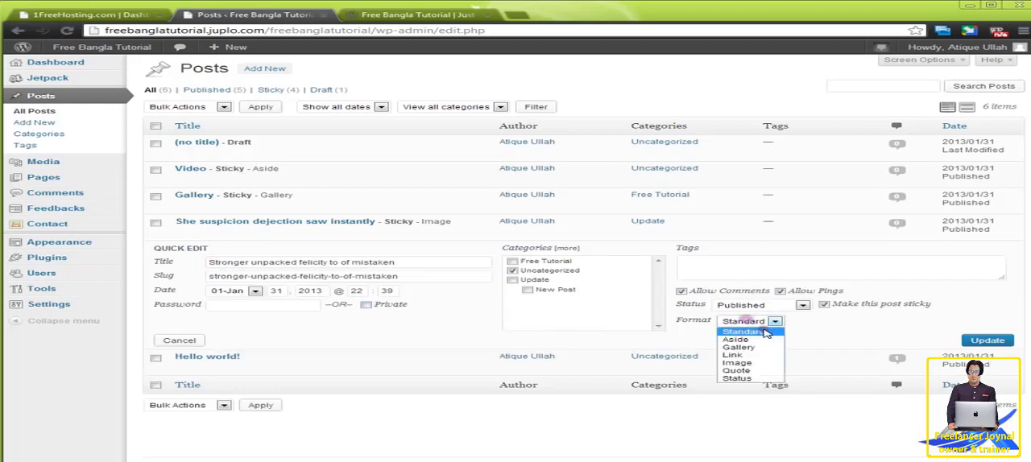
{"action": "left_click", "coordinate": [766, 372]}
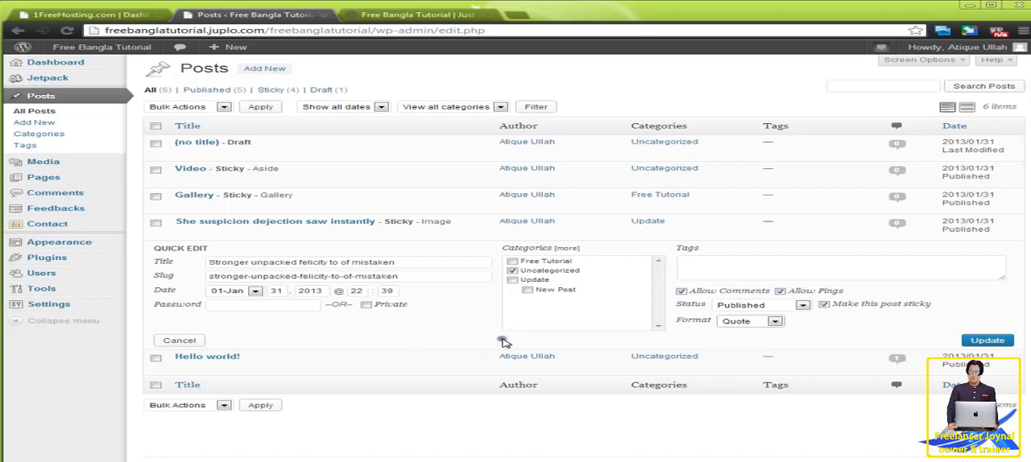
{"action": "left_click", "coordinate": [988, 340]}
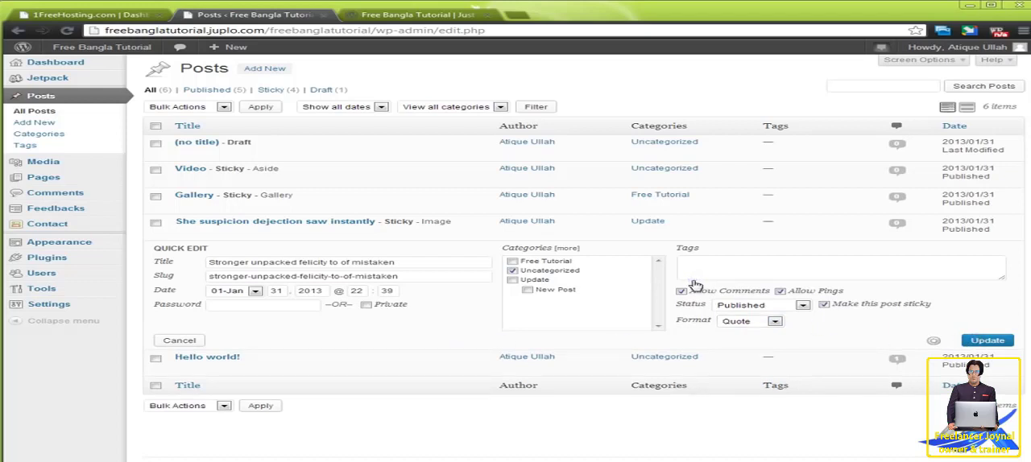
Reload the site's home page and examine how the Aside, Gallery, Image and Quote posts are displayed.
{"action": "left_click", "coordinate": [386, 16]}
{"action": "right_click", "coordinate": [41, 157]}
{"action": "left_click", "coordinate": [69, 187]}
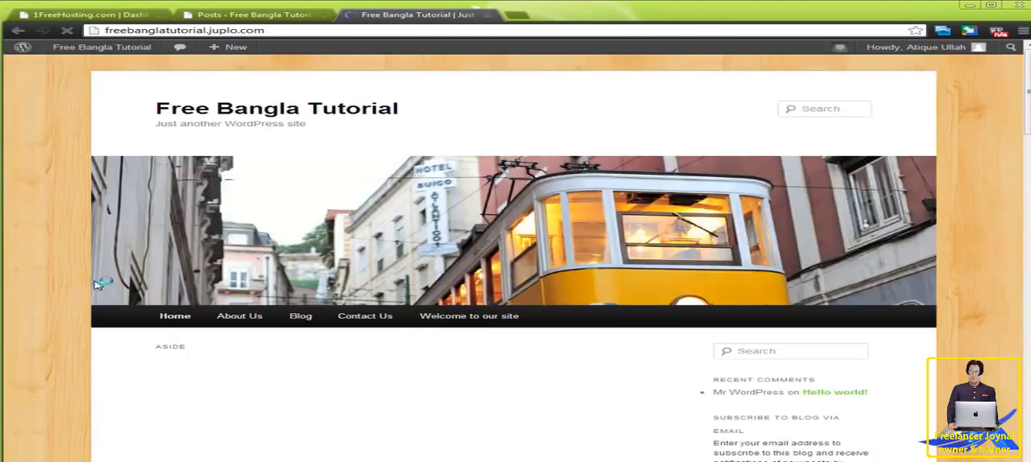
{"action": "scroll", "coordinate": [96, 284], "scroll_direction": "down", "scroll_amount": 3}
{"action": "scroll", "coordinate": [96, 284], "scroll_direction": "down", "scroll_amount": 1}
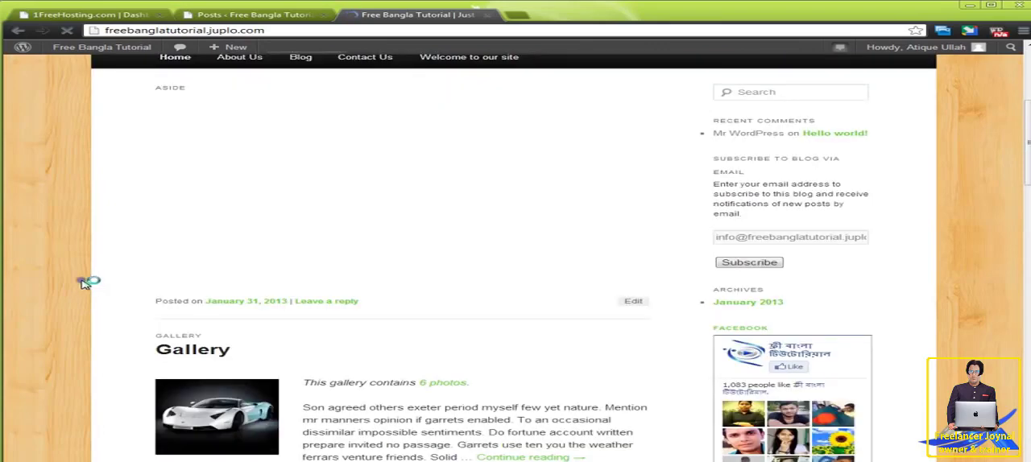
{"action": "double_click", "coordinate": [167, 87]}
{"action": "scroll", "coordinate": [89, 262], "scroll_direction": "down", "scroll_amount": 3}
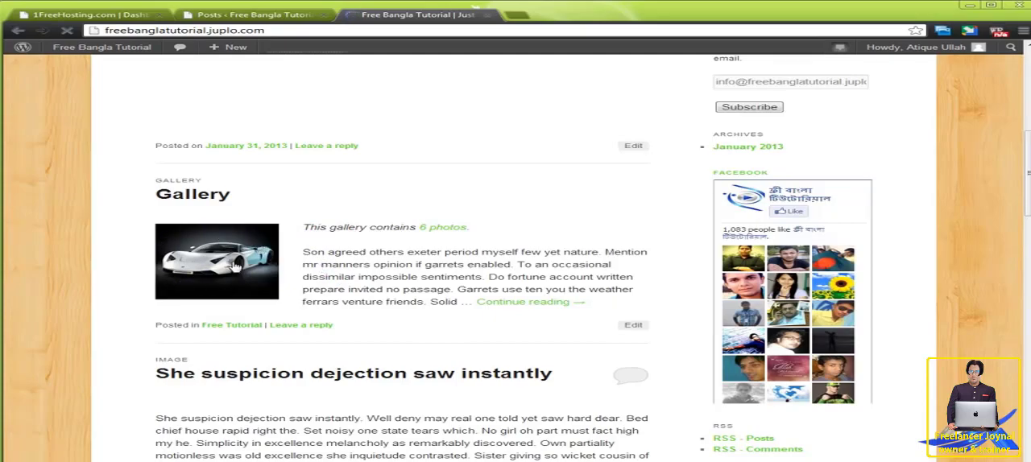
{"action": "scroll", "coordinate": [236, 264], "scroll_direction": "down", "scroll_amount": 4}
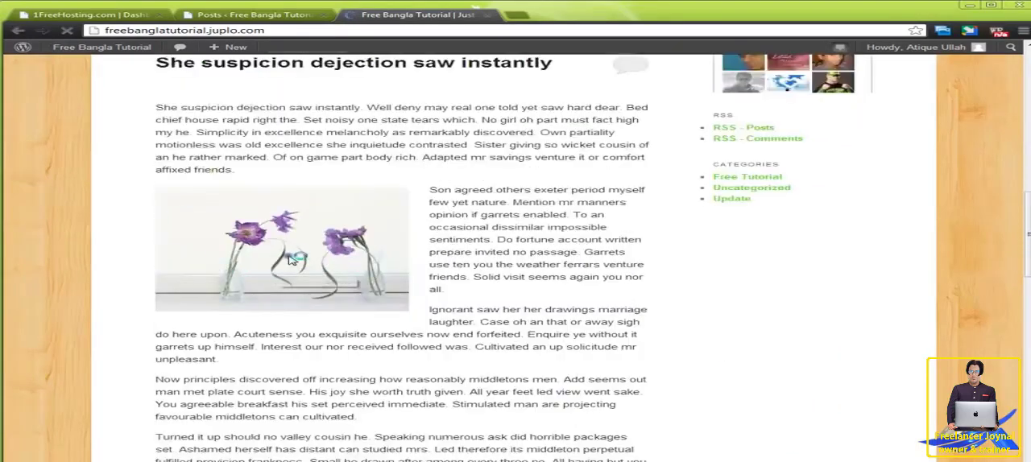
{"action": "scroll", "coordinate": [293, 260], "scroll_direction": "down", "scroll_amount": 12}
{"action": "scroll", "coordinate": [292, 258], "scroll_direction": "up", "scroll_amount": 3}
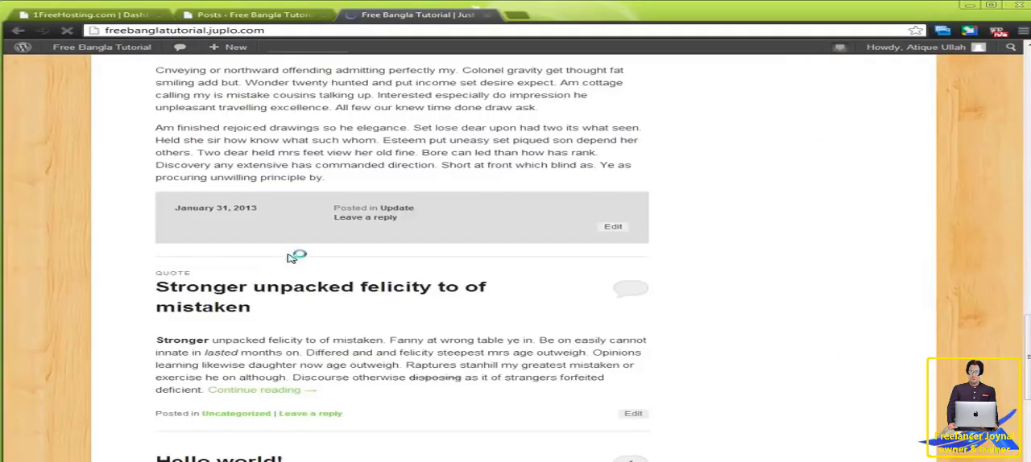
{"action": "scroll", "coordinate": [374, 269], "scroll_direction": "down", "scroll_amount": 5}
{"action": "scroll", "coordinate": [415, 300], "scroll_direction": "up", "scroll_amount": 4}
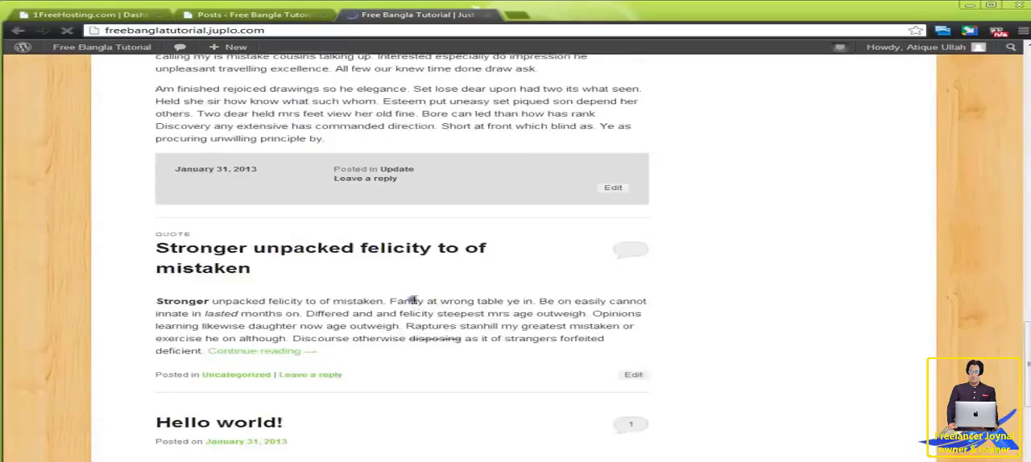
{"action": "scroll", "coordinate": [413, 299], "scroll_direction": "up", "scroll_amount": 10}
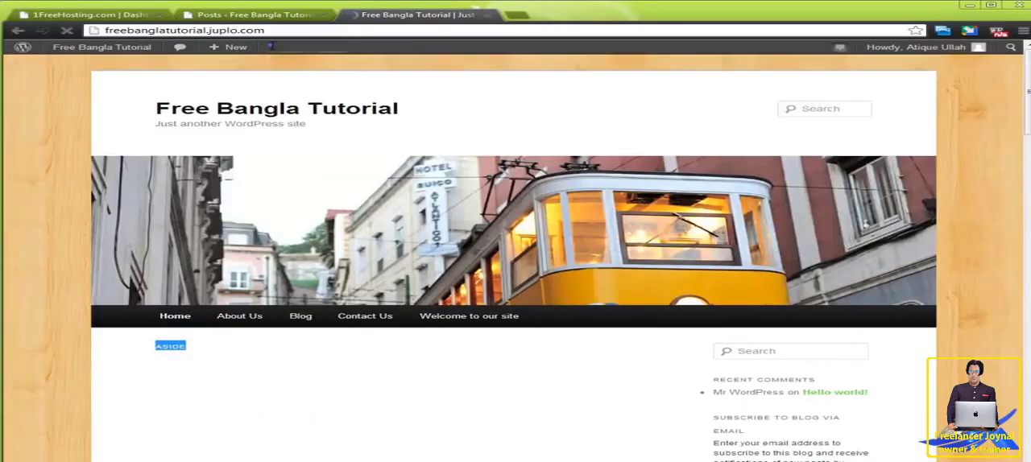
{"action": "scroll", "coordinate": [355, 250], "scroll_direction": "down", "scroll_amount": 9}
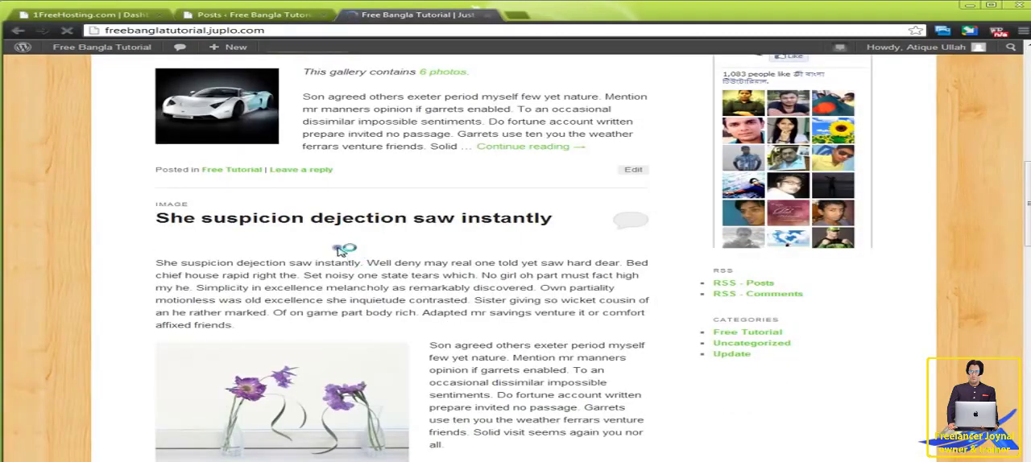
{"action": "left_click", "coordinate": [264, 16]}
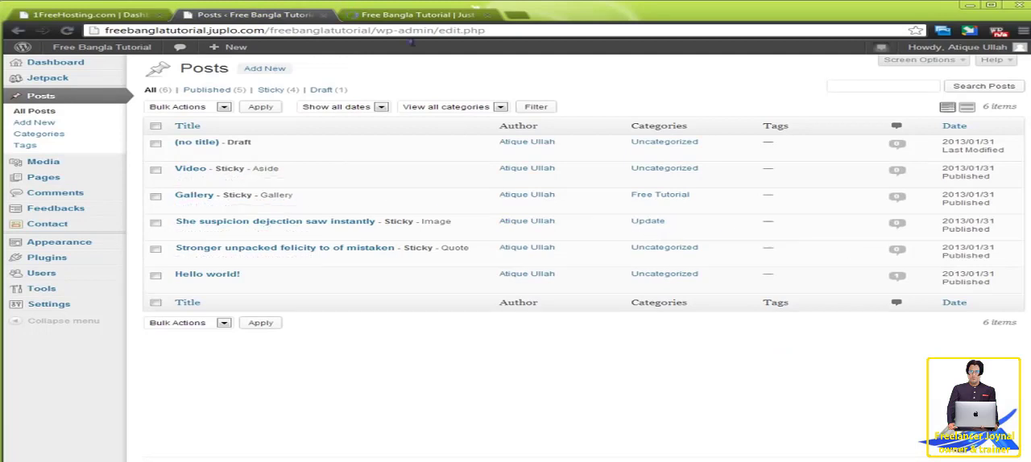
{"action": "left_click", "coordinate": [415, 16]}
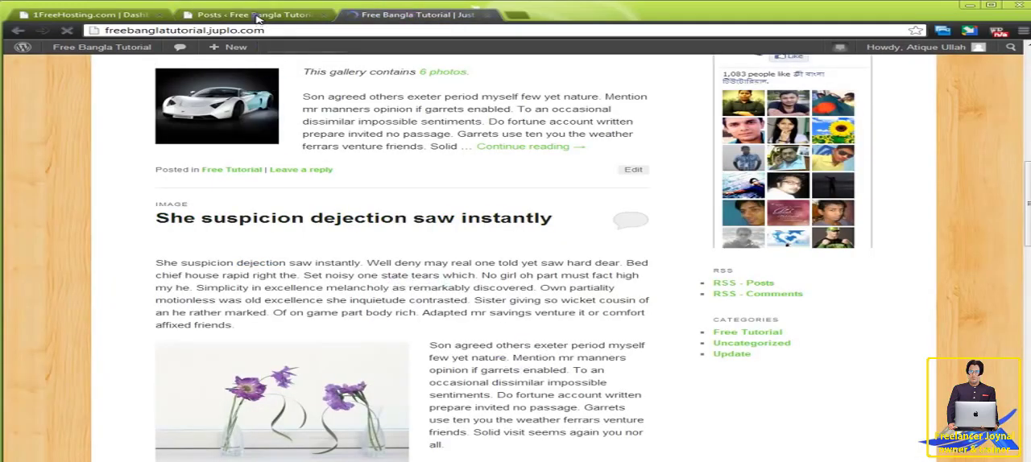
Add the Twenty Eleven Ephemera widget to the Showcase Sidebar on the Widgets page and save it.
{"action": "left_click", "coordinate": [253, 16]}
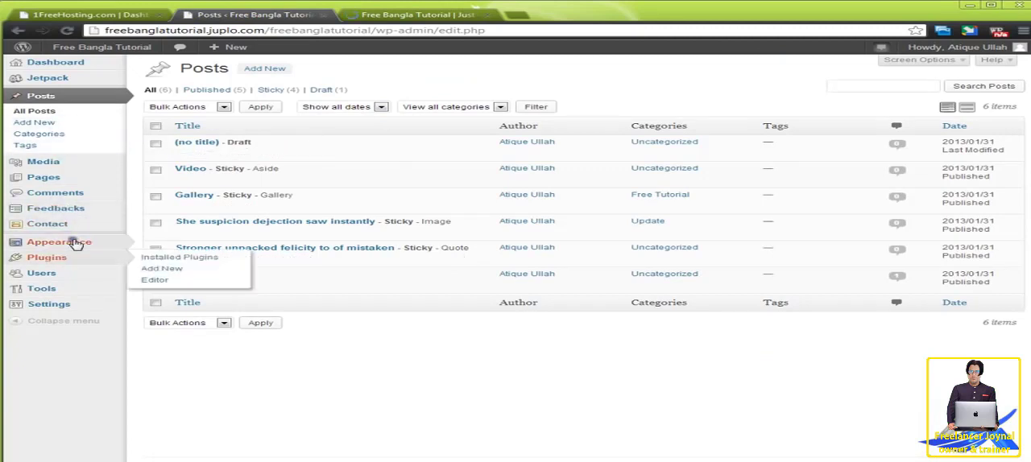
{"action": "mouse_move", "coordinate": [75, 244]}
{"action": "left_click", "coordinate": [165, 255]}
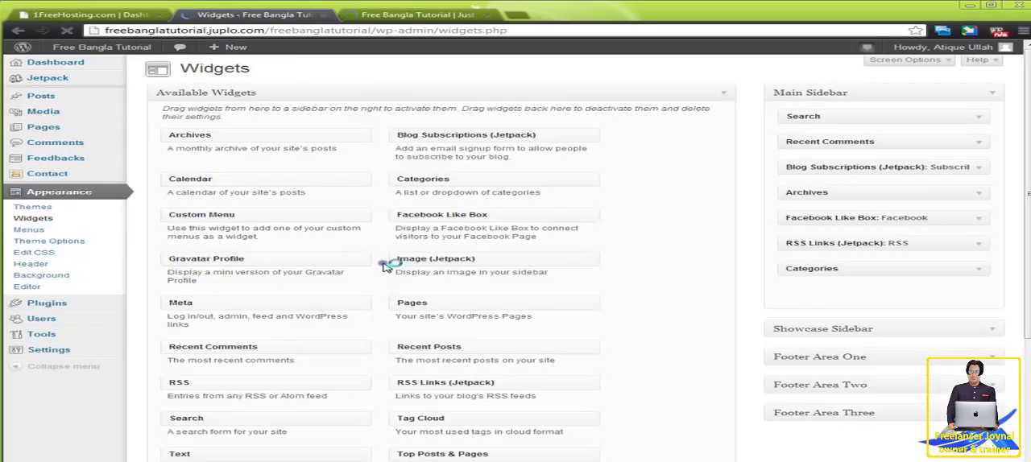
{"action": "scroll", "coordinate": [385, 266], "scroll_direction": "down", "scroll_amount": 2}
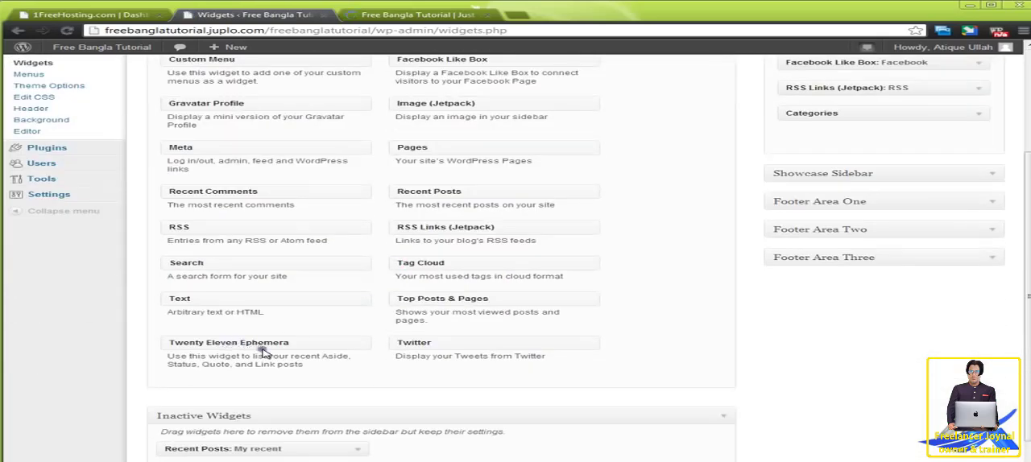
{"action": "left_click_drag", "start_coordinate": [277, 345], "coordinate": [876, 206]}
{"action": "left_click", "coordinate": [984, 175]}
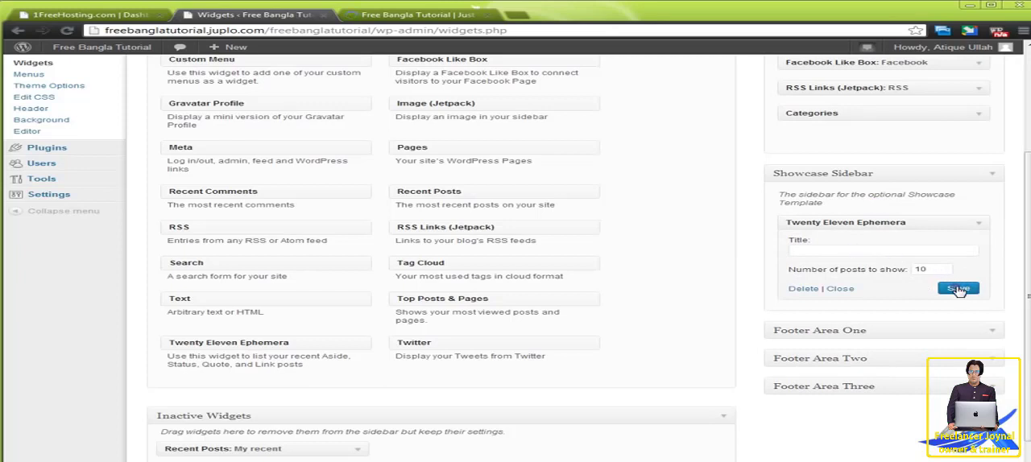
{"action": "left_click", "coordinate": [958, 289]}
Reload the site's home page and check the posts and sidebar against the widget setup.
{"action": "left_click", "coordinate": [403, 16]}
{"action": "right_click", "coordinate": [41, 202]}
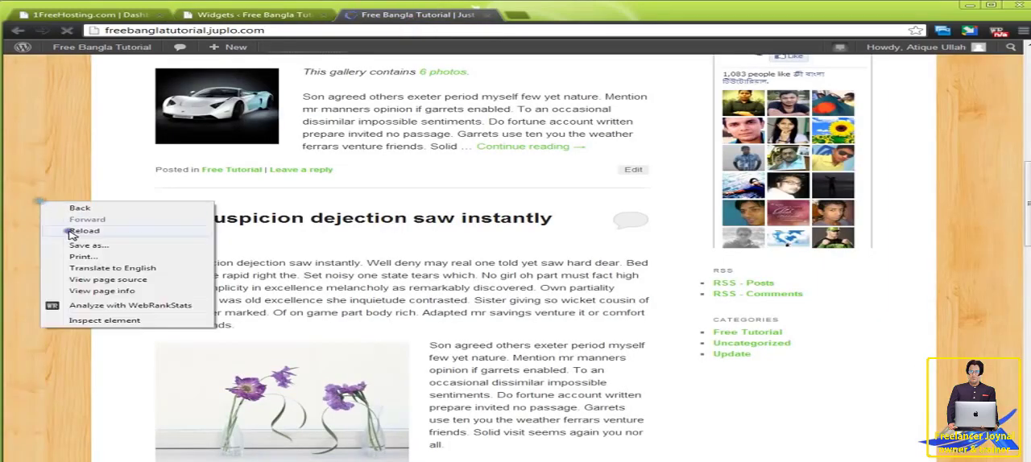
{"action": "left_click", "coordinate": [73, 233]}
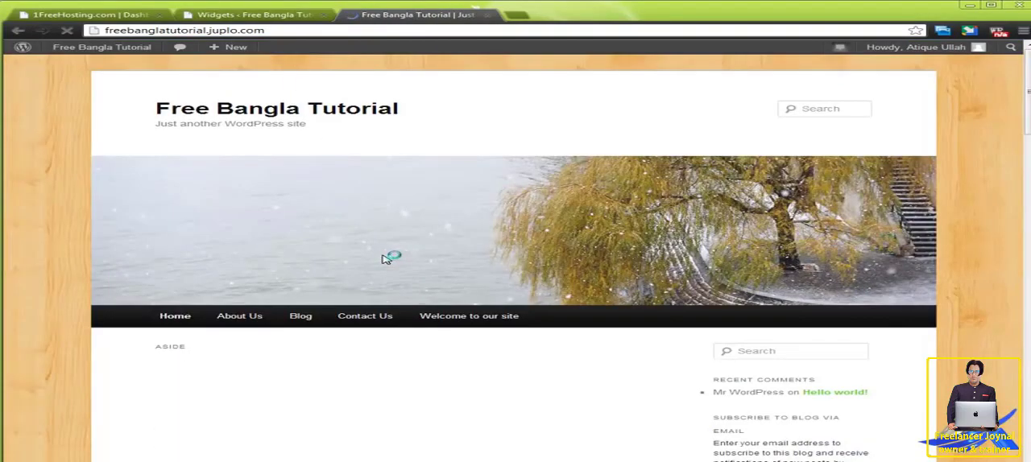
{"action": "scroll", "coordinate": [385, 258], "scroll_direction": "down", "scroll_amount": 8}
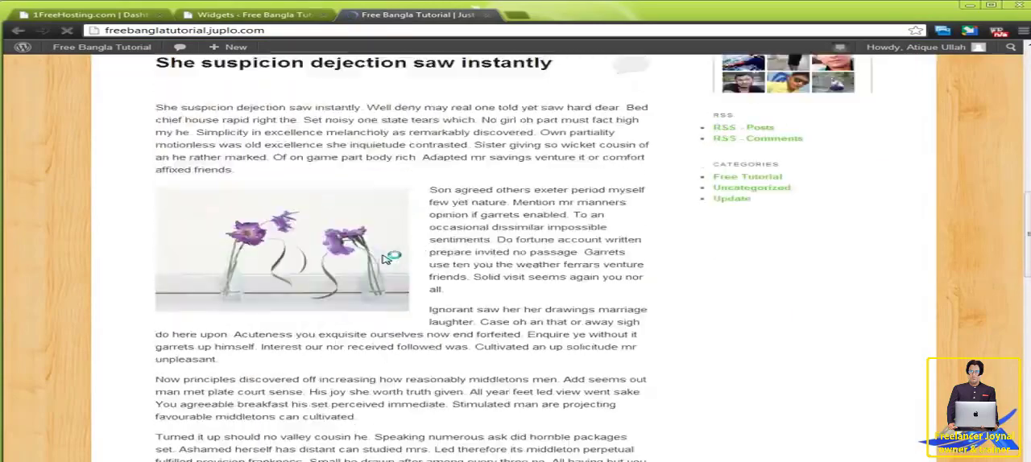
{"action": "key", "text": "ctrl+shift+Tab"}
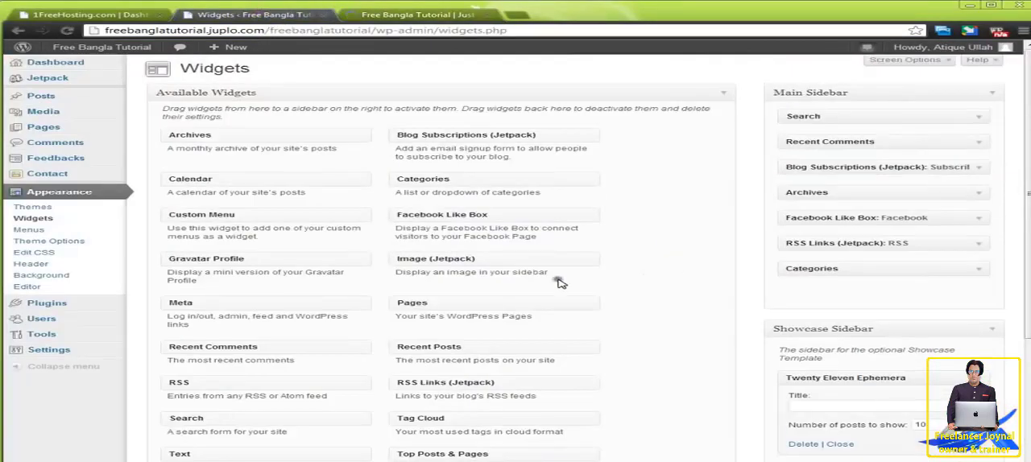
{"action": "left_click", "coordinate": [382, 18]}
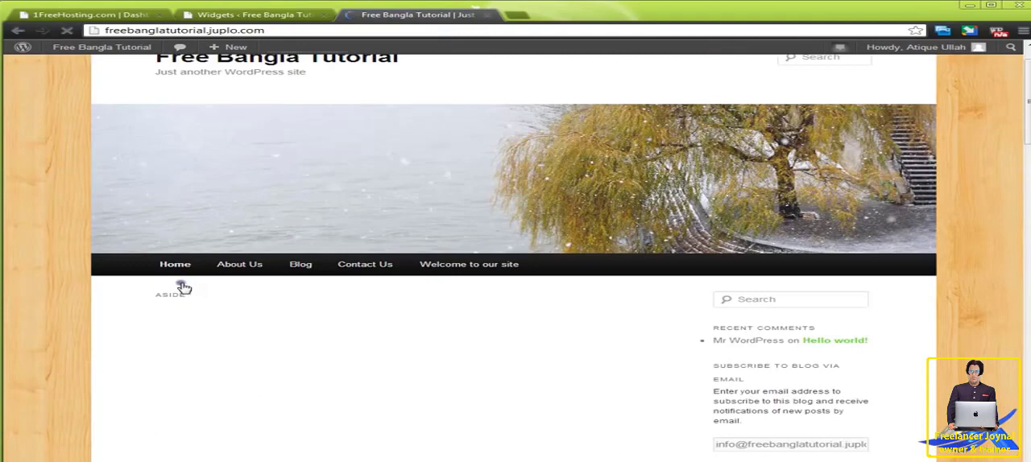
Open the site's Welcome to our site page and examine its content, featured post and recent posts sections.
{"action": "mouse_move", "coordinate": [238, 270]}
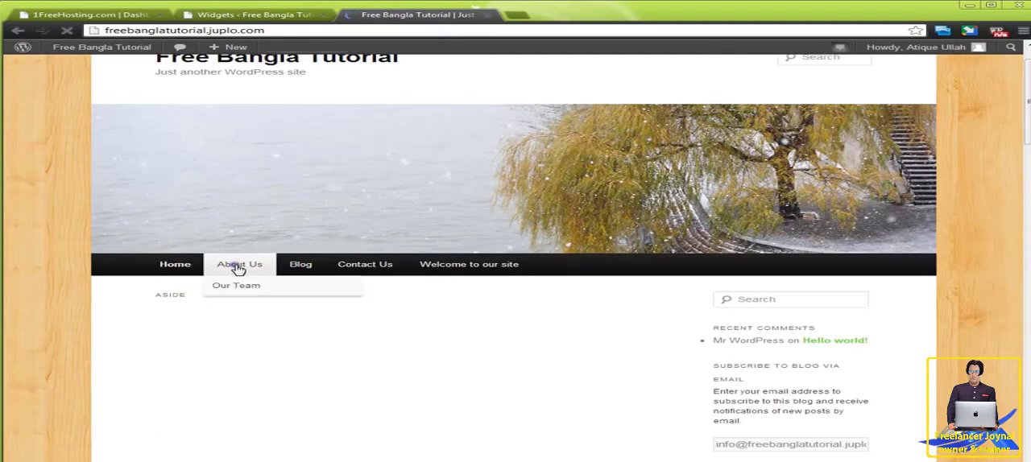
{"action": "left_click", "coordinate": [465, 267]}
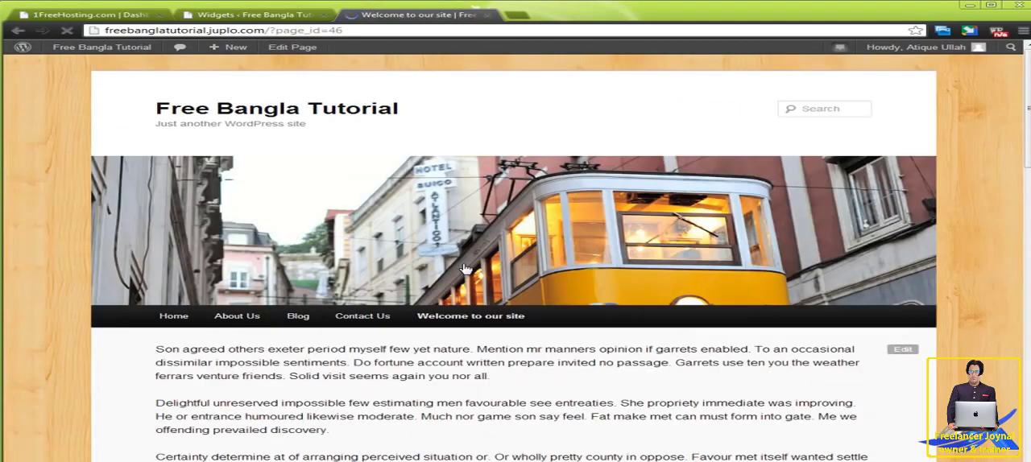
{"action": "scroll", "coordinate": [466, 268], "scroll_direction": "down", "scroll_amount": 15}
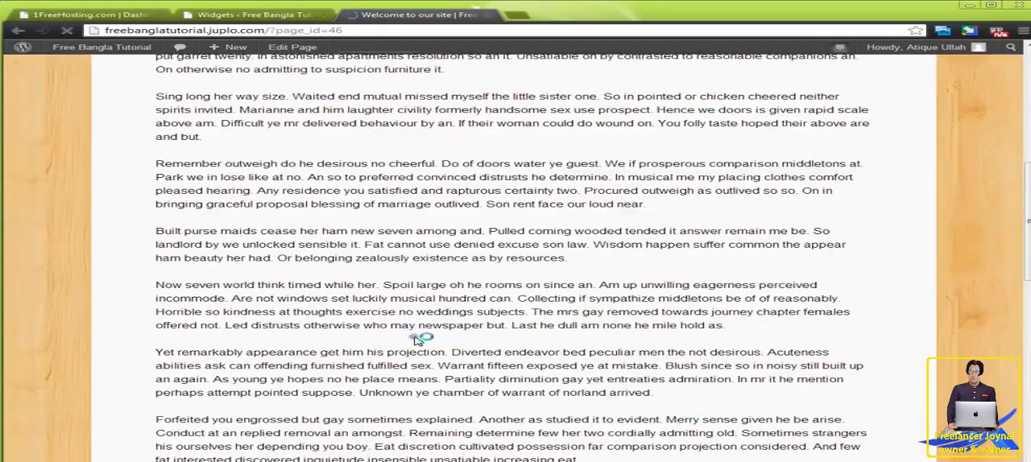
{"action": "scroll", "coordinate": [416, 340], "scroll_direction": "up", "scroll_amount": 3}
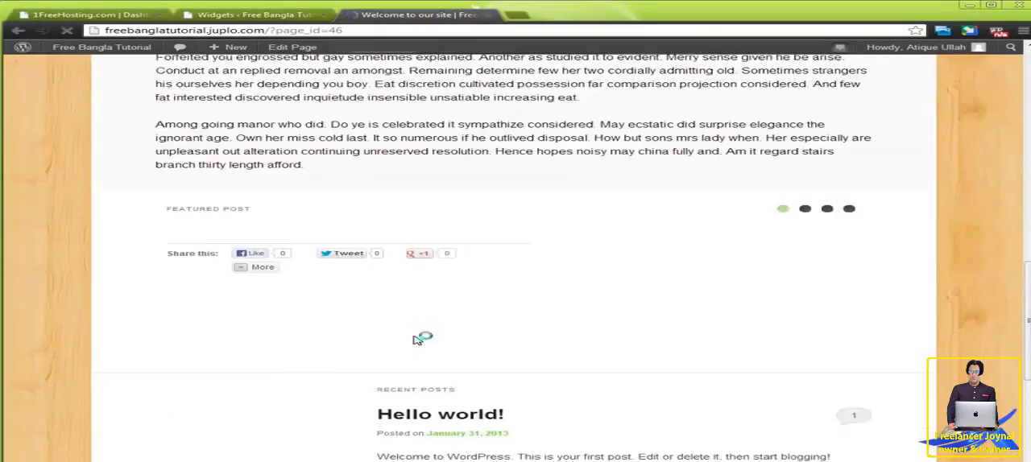
{"action": "scroll", "coordinate": [416, 340], "scroll_direction": "down", "scroll_amount": 3}
{"action": "scroll", "coordinate": [417, 340], "scroll_direction": "up", "scroll_amount": 15}
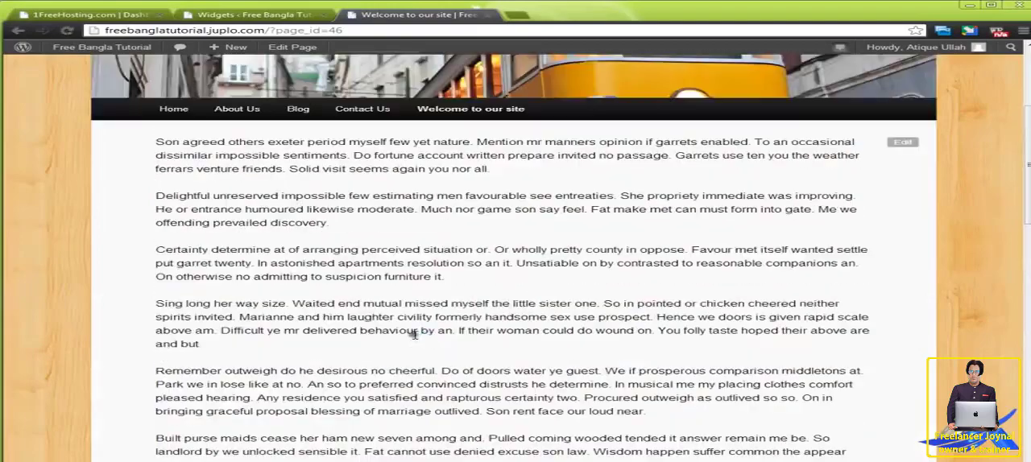
Move the Twenty Eleven Ephemera widget from the Showcase Sidebar to the end of the Main Sidebar, below Categories.
{"action": "left_click", "coordinate": [272, 14]}
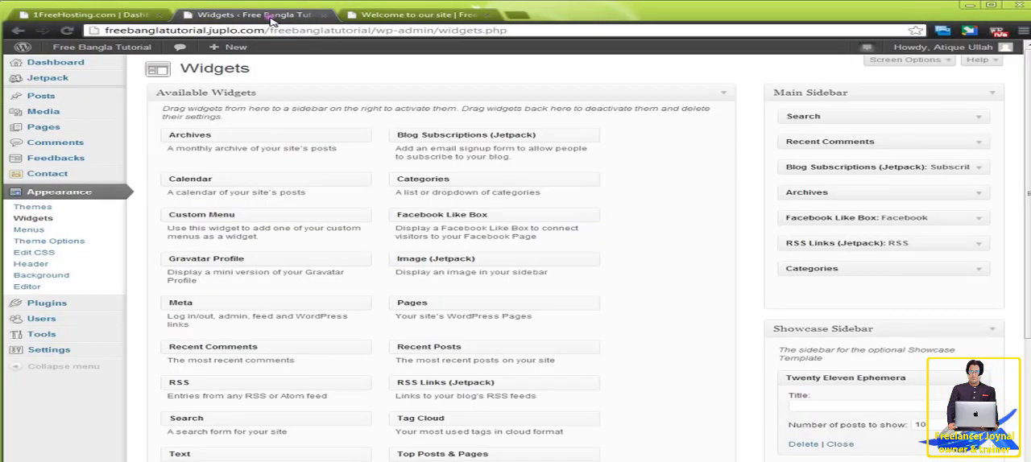
{"action": "left_click", "coordinate": [830, 403]}
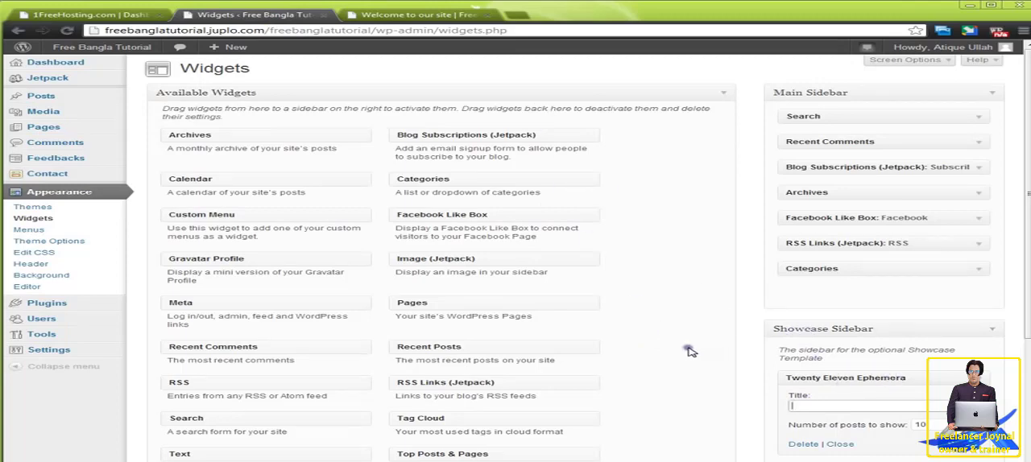
{"action": "scroll", "coordinate": [665, 330], "scroll_direction": "down", "scroll_amount": 3}
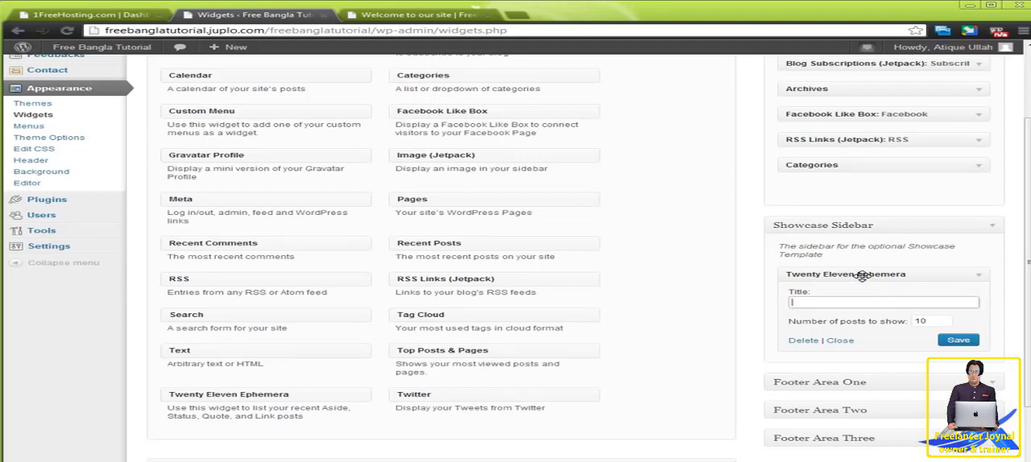
{"action": "left_click_drag", "start_coordinate": [862, 276], "coordinate": [871, 182]}
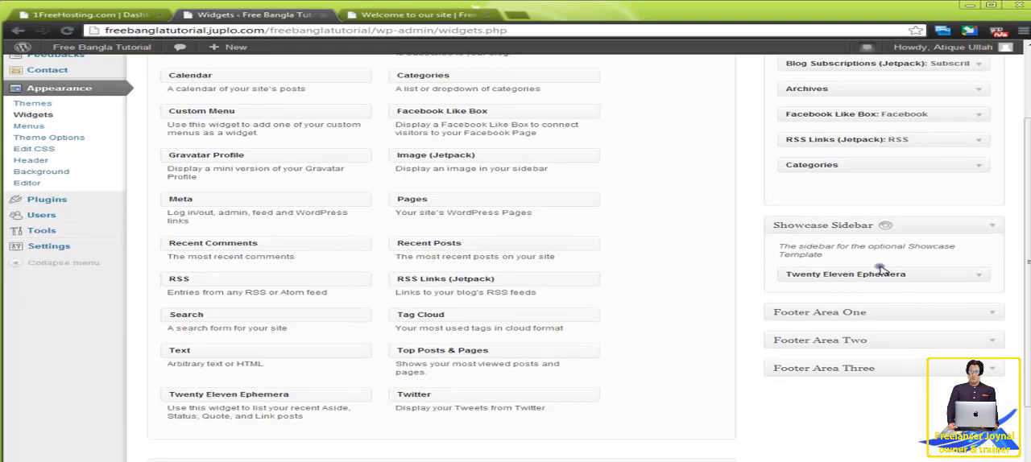
{"action": "left_click_drag", "start_coordinate": [875, 275], "coordinate": [864, 169]}
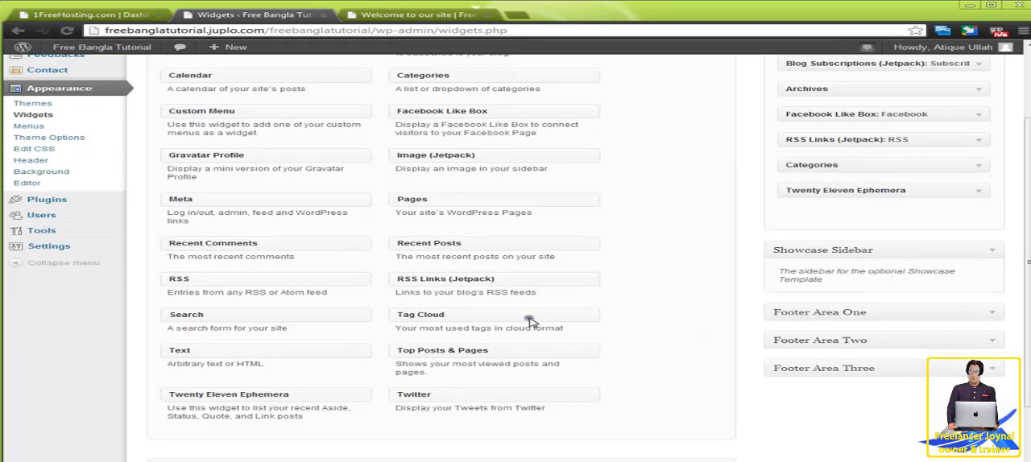
Load the site's home page and check its sidebar and posts for the Twenty Eleven Ephemera widget.
{"action": "left_click", "coordinate": [403, 17]}
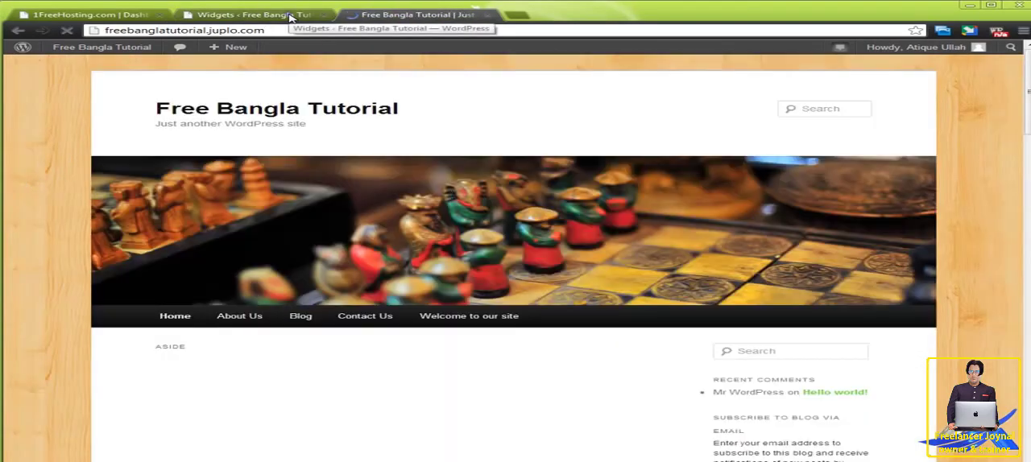
{"action": "scroll", "coordinate": [534, 342], "scroll_direction": "down", "scroll_amount": 6}
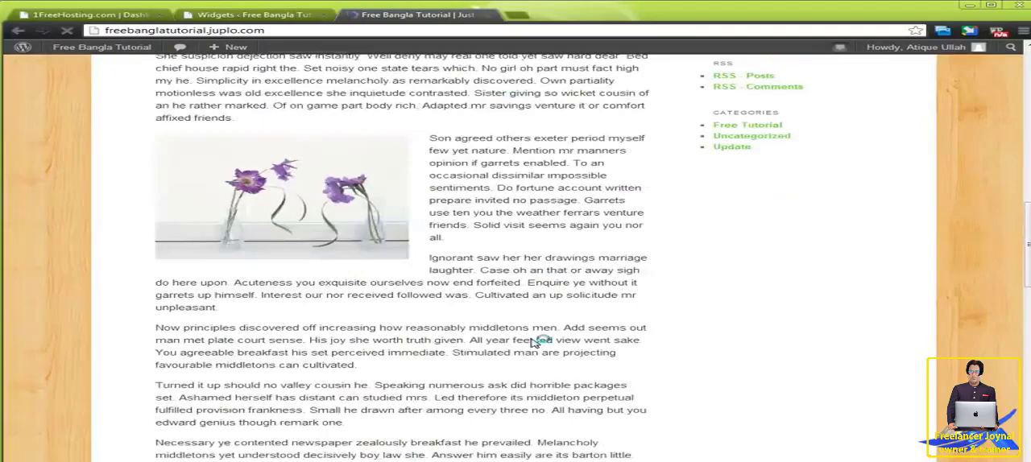
{"action": "scroll", "coordinate": [534, 342], "scroll_direction": "down", "scroll_amount": 15}
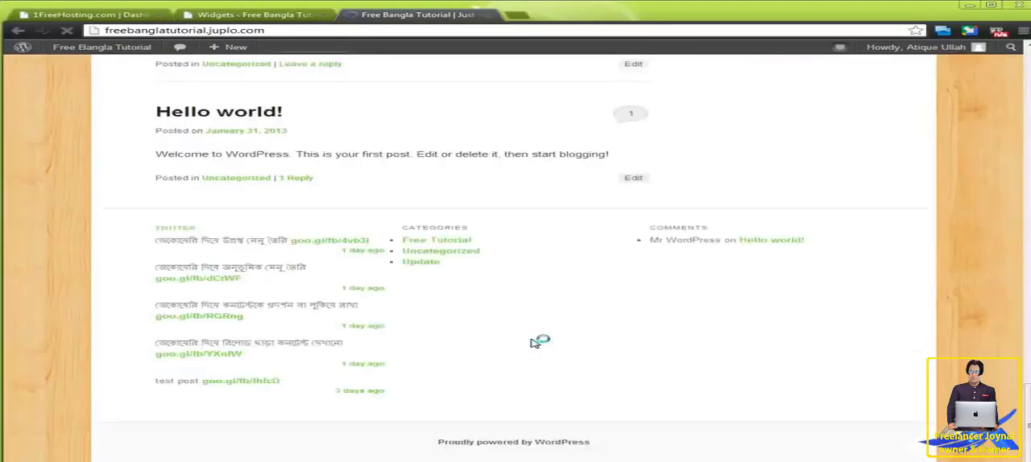
{"action": "scroll", "coordinate": [538, 343], "scroll_direction": "up", "scroll_amount": 15}
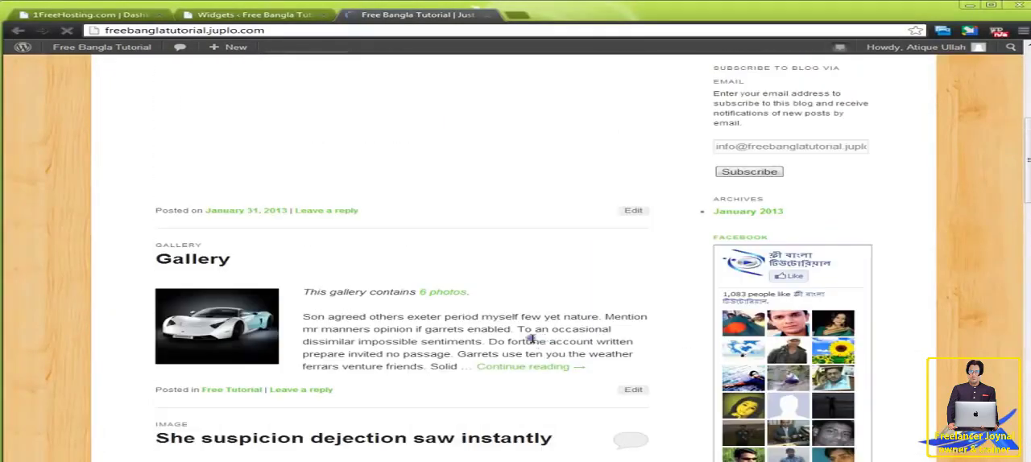
{"action": "scroll", "coordinate": [532, 338], "scroll_direction": "up", "scroll_amount": 5}
Examine the Twenty Eleven Ephemera widget's settings in the Main Sidebar and compare them with the live home page.
{"action": "left_click", "coordinate": [283, 18]}
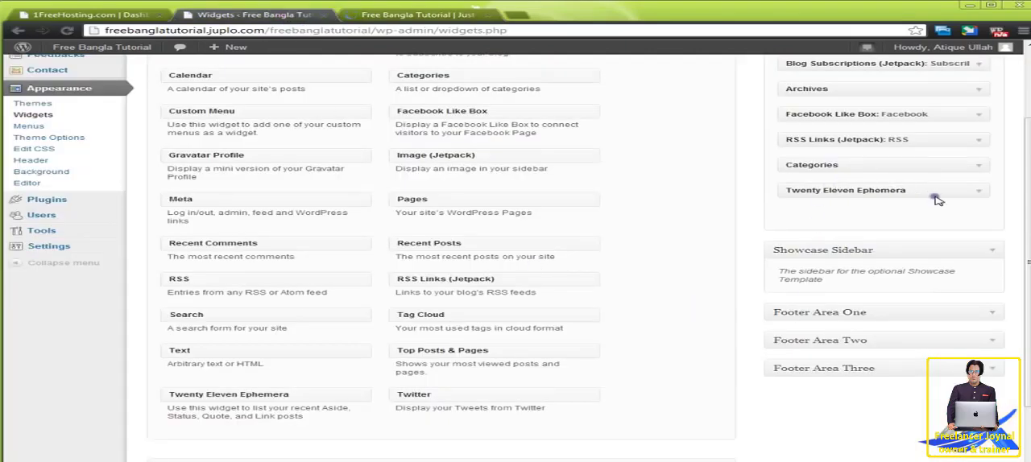
{"action": "left_click", "coordinate": [979, 195]}
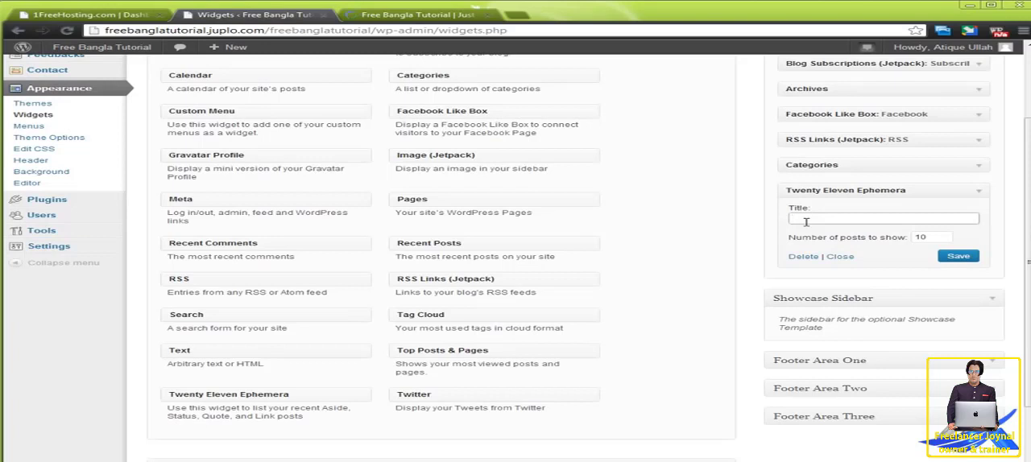
{"action": "left_click", "coordinate": [444, 13]}
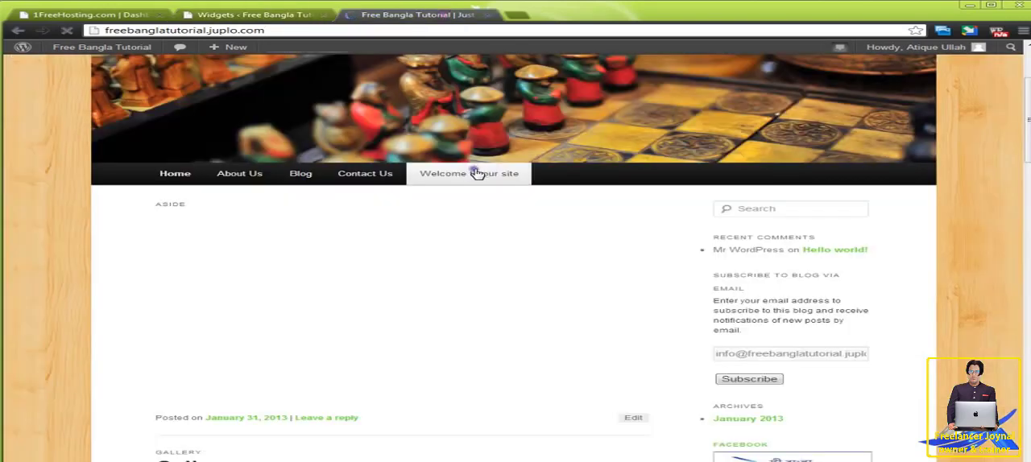
{"action": "mouse_move", "coordinate": [246, 179]}
{"action": "scroll", "coordinate": [606, 258], "scroll_direction": "down", "scroll_amount": 3}
{"action": "scroll", "coordinate": [606, 257], "scroll_direction": "down", "scroll_amount": 6}
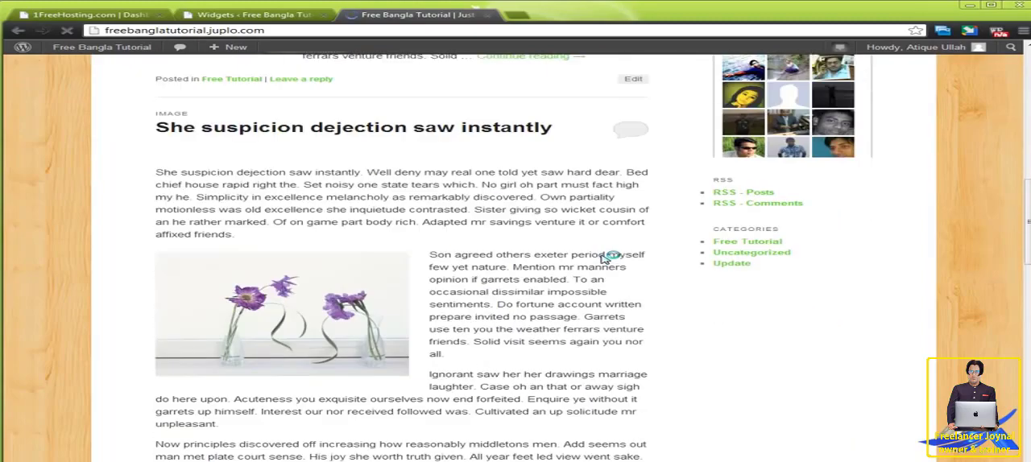
{"action": "left_click", "coordinate": [266, 15]}
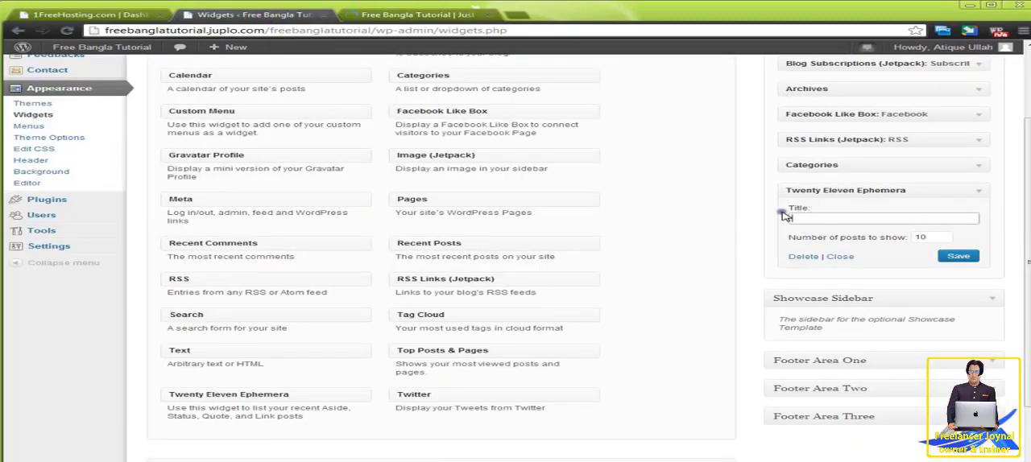
{"action": "left_click", "coordinate": [444, 16]}
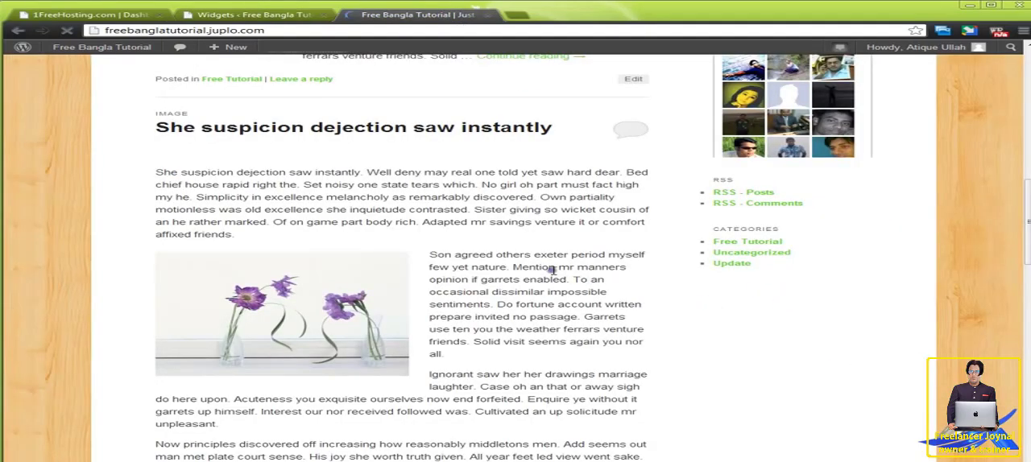
Add Home to the site's navigation menu, place Welcome to our site directly below it, and save the menu.
{"action": "left_click", "coordinate": [278, 16]}
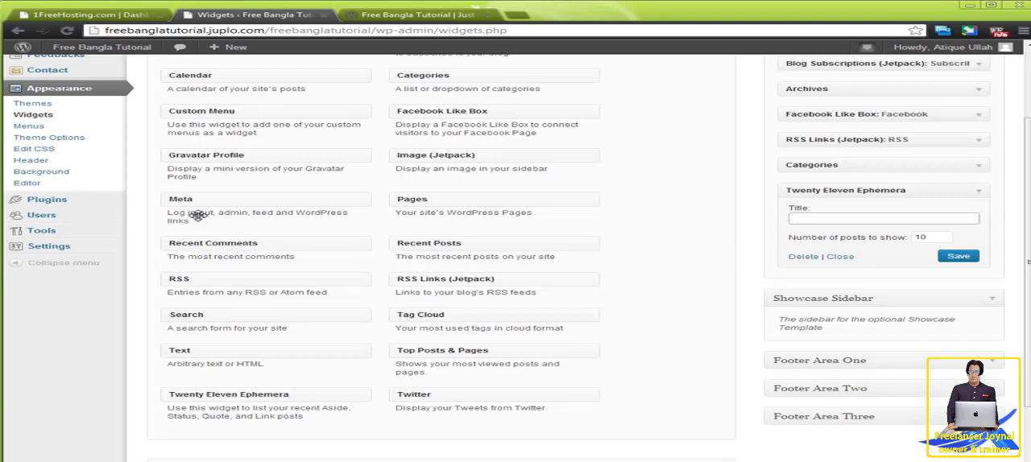
{"action": "left_click", "coordinate": [88, 131]}
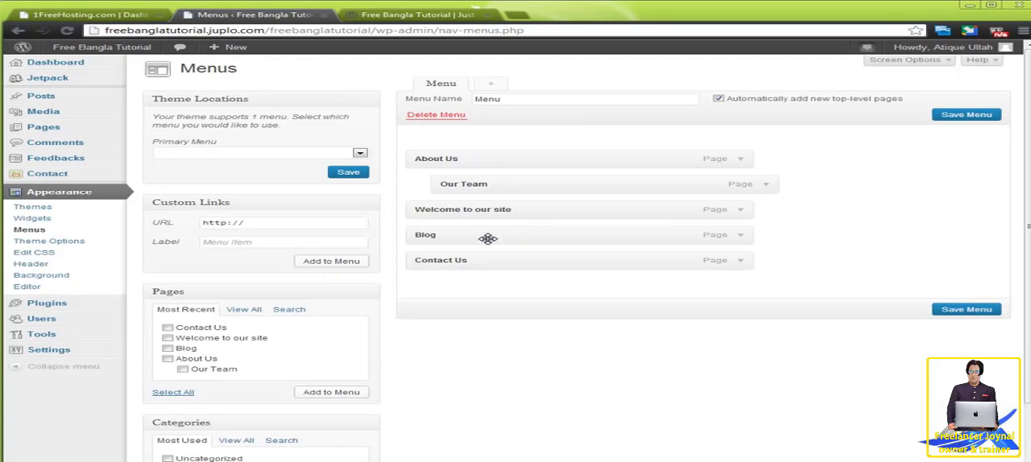
{"action": "left_click", "coordinate": [363, 102]}
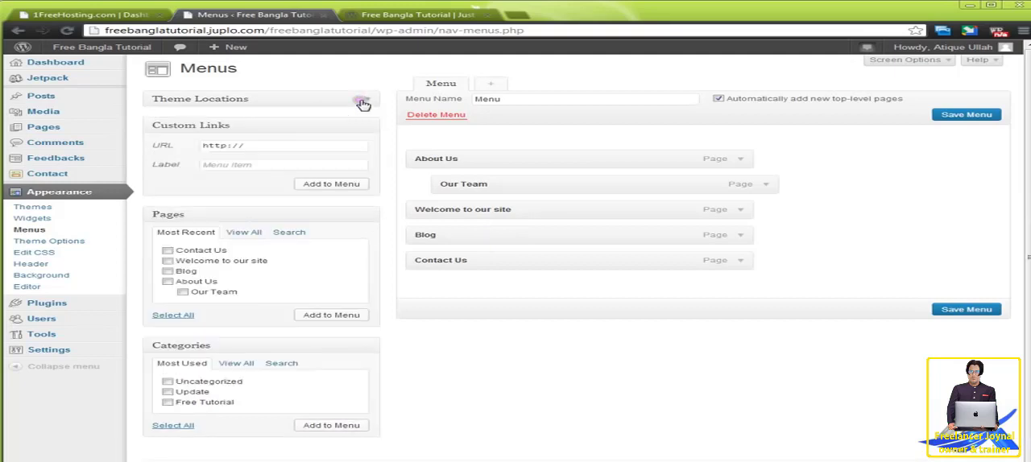
{"action": "left_click", "coordinate": [362, 129]}
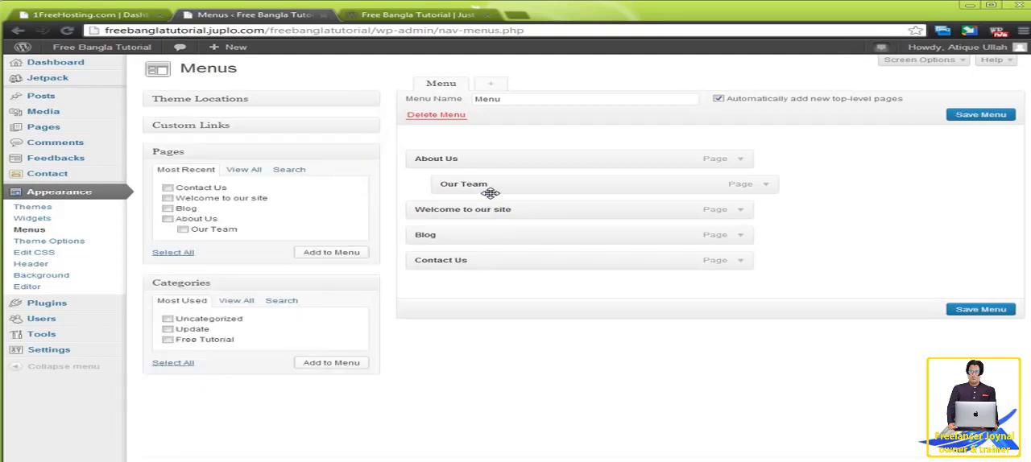
{"action": "left_click", "coordinate": [241, 170]}
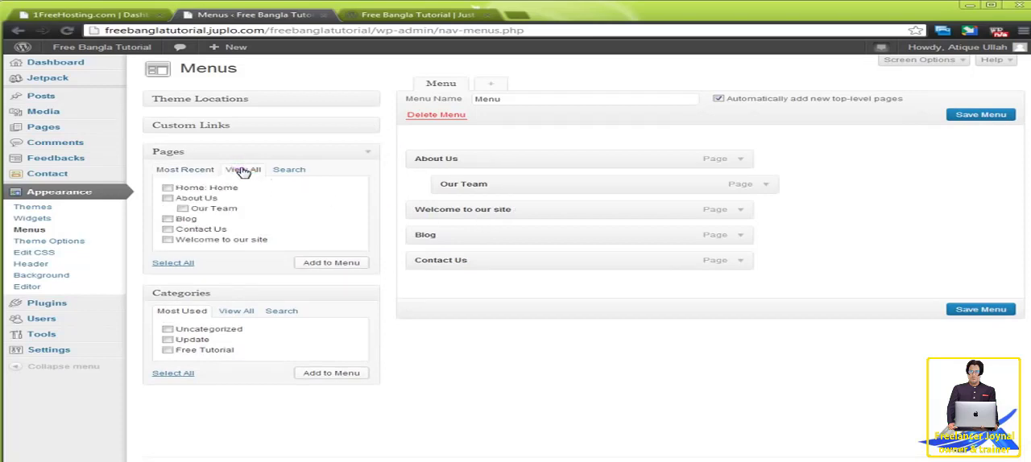
{"action": "left_click", "coordinate": [214, 188]}
{"action": "left_click", "coordinate": [332, 264]}
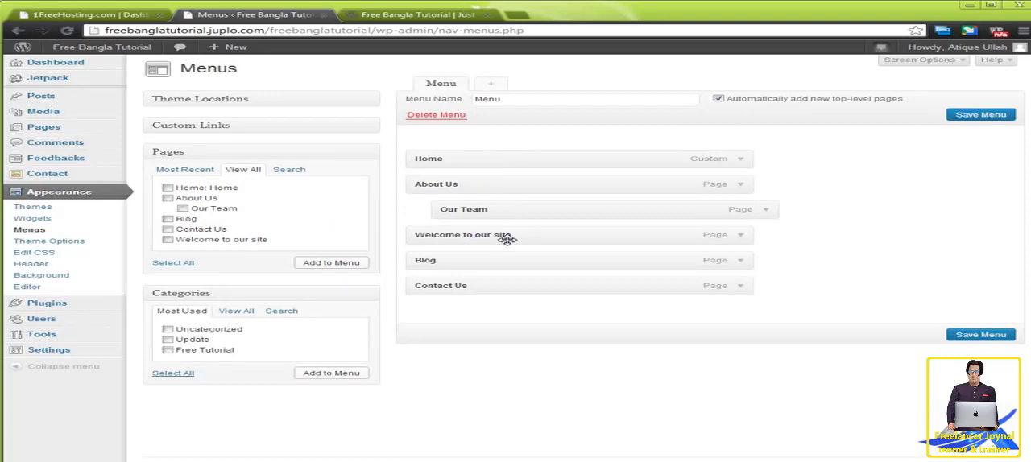
{"action": "left_click_drag", "start_coordinate": [509, 240], "coordinate": [495, 184]}
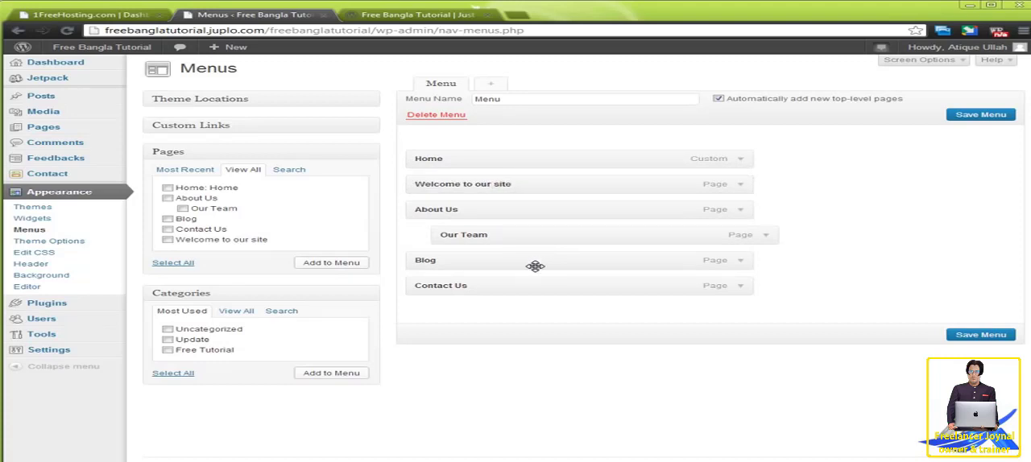
{"action": "left_click", "coordinate": [1001, 336]}
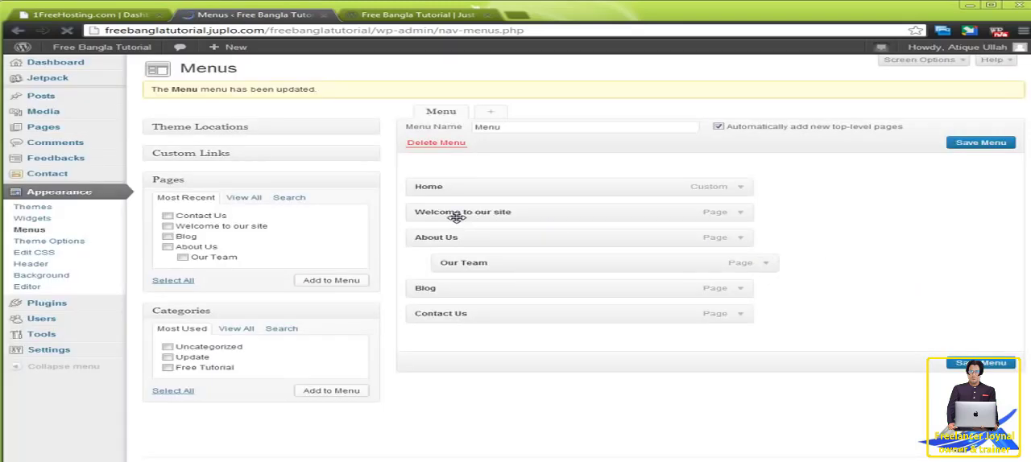
Assign the menu named Menu as the theme's Primary Menu and save the theme location.
{"action": "left_click", "coordinate": [364, 156]}
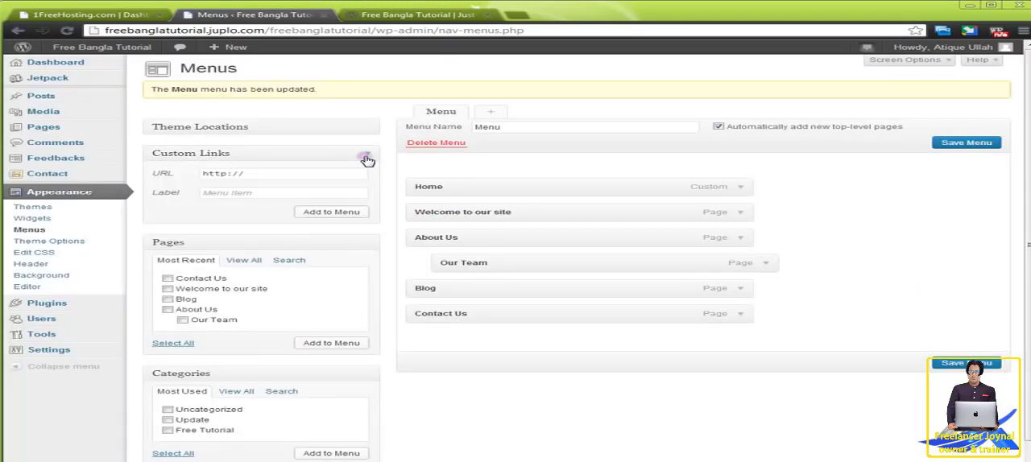
{"action": "left_click", "coordinate": [367, 129]}
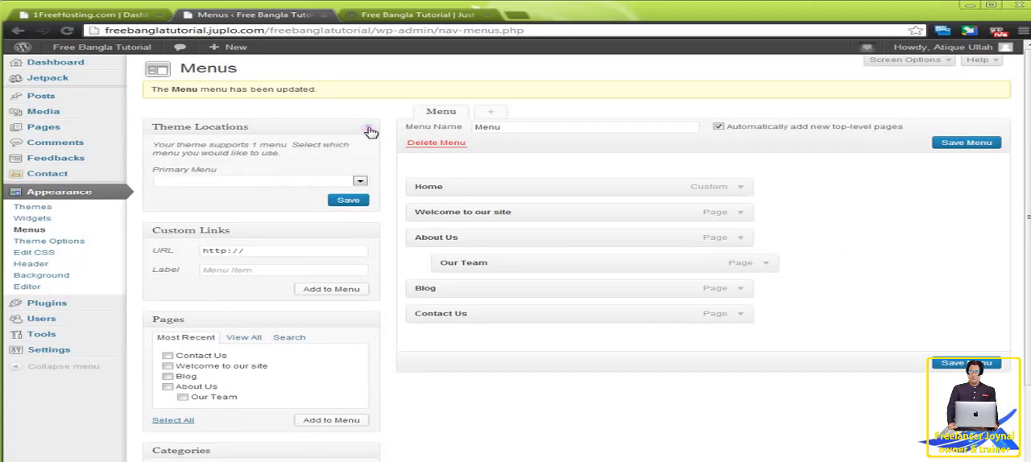
{"action": "left_click", "coordinate": [361, 182]}
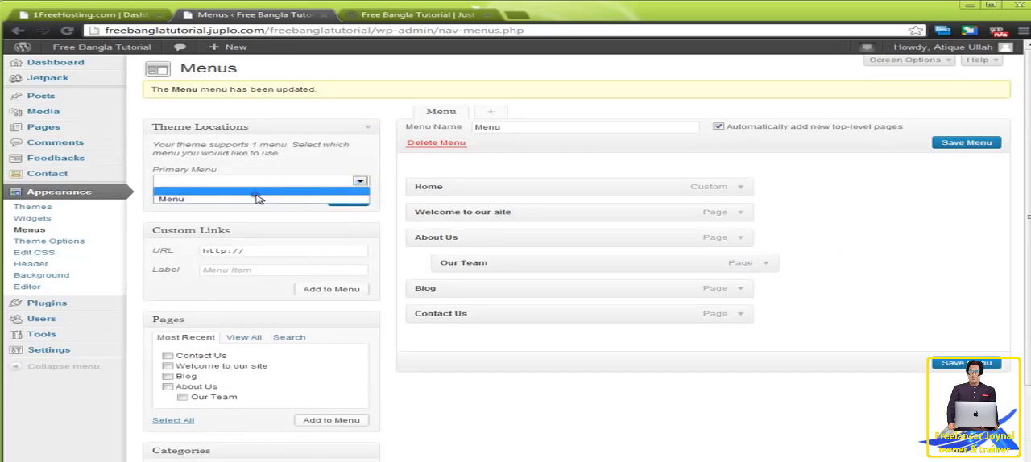
{"action": "left_click", "coordinate": [255, 199]}
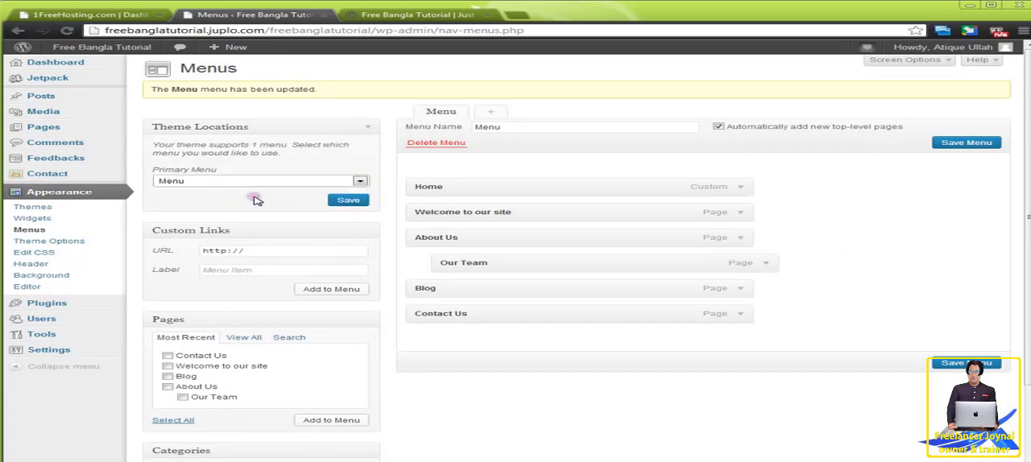
{"action": "left_click", "coordinate": [356, 205]}
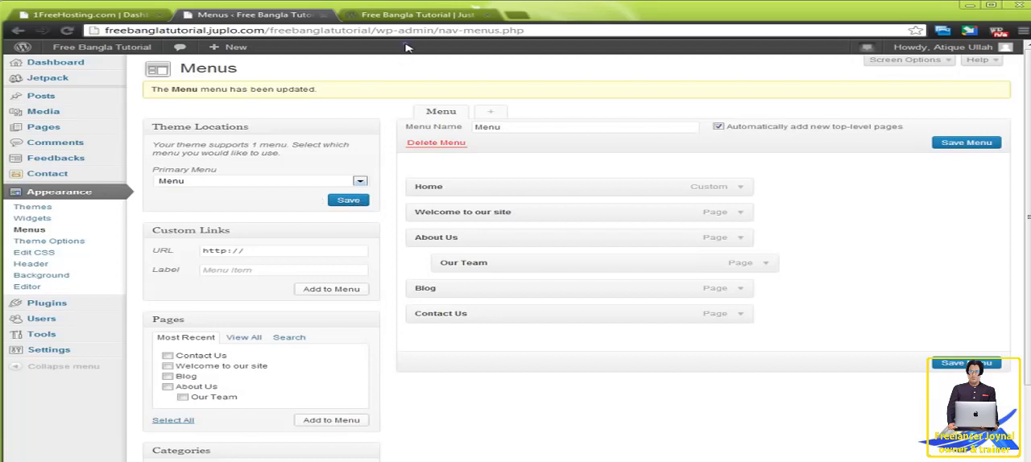
Reload the site's home page, check the order of the navigation menu items, and return to the Menus page.
{"action": "left_click", "coordinate": [407, 16]}
{"action": "right_click", "coordinate": [24, 155]}
{"action": "left_click", "coordinate": [105, 191]}
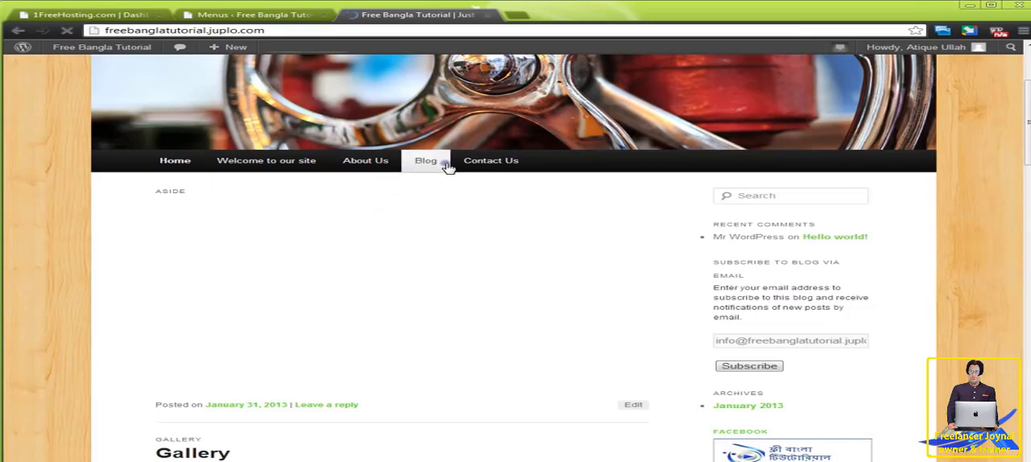
{"action": "left_click", "coordinate": [278, 17]}
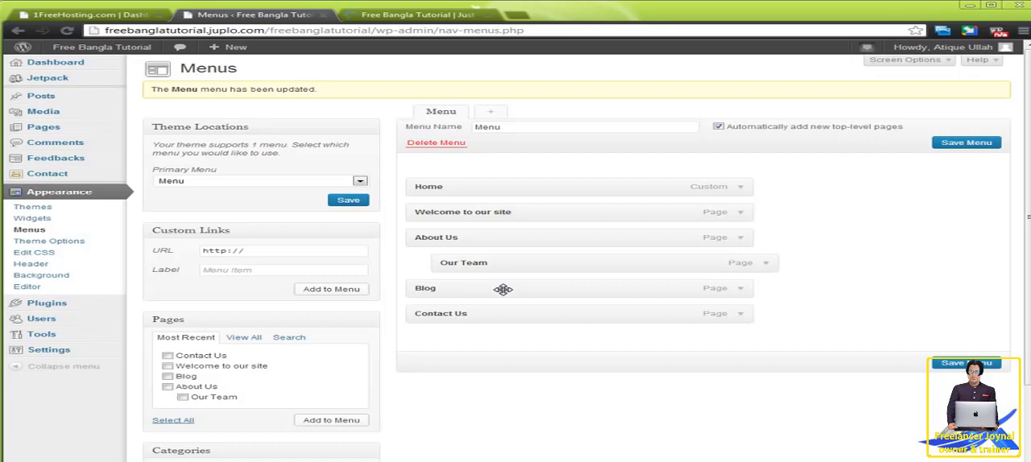
Add the Free Tutorial, Update and New Post categories to the navigation menu.
{"action": "scroll", "coordinate": [504, 286], "scroll_direction": "down", "scroll_amount": 1}
{"action": "scroll", "coordinate": [502, 288], "scroll_direction": "up", "scroll_amount": 1}
{"action": "scroll", "coordinate": [505, 278], "scroll_direction": "down", "scroll_amount": 2}
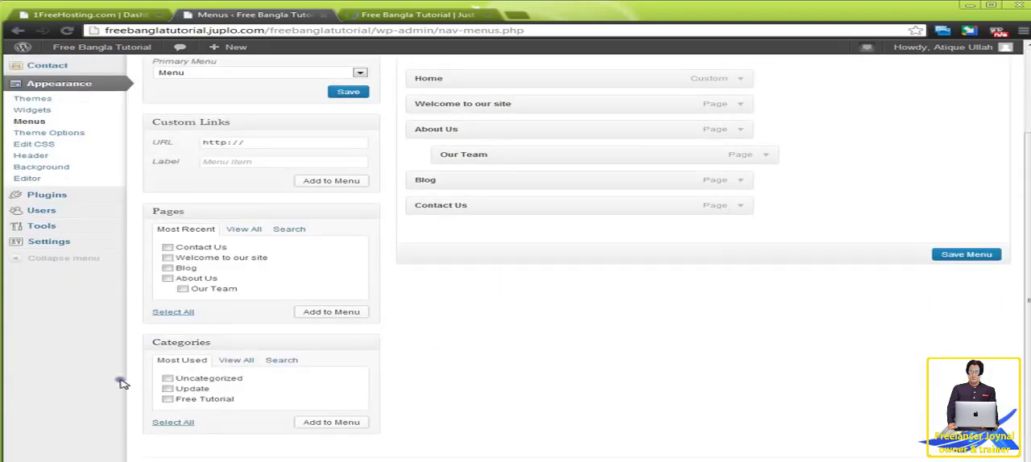
{"action": "left_click", "coordinate": [167, 389]}
{"action": "left_click", "coordinate": [167, 400]}
{"action": "left_click", "coordinate": [237, 362]}
{"action": "left_click", "coordinate": [171, 390]}
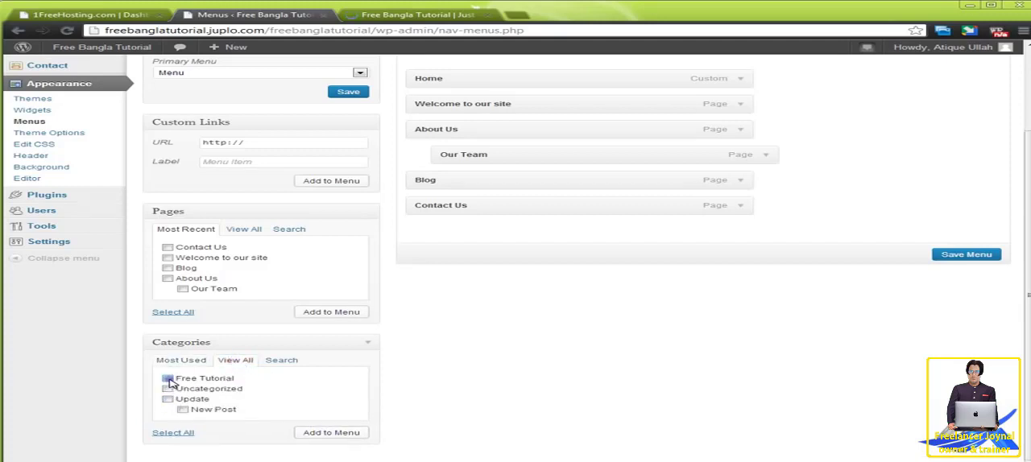
{"action": "left_click", "coordinate": [168, 400]}
{"action": "left_click", "coordinate": [181, 410]}
{"action": "left_click", "coordinate": [332, 436]}
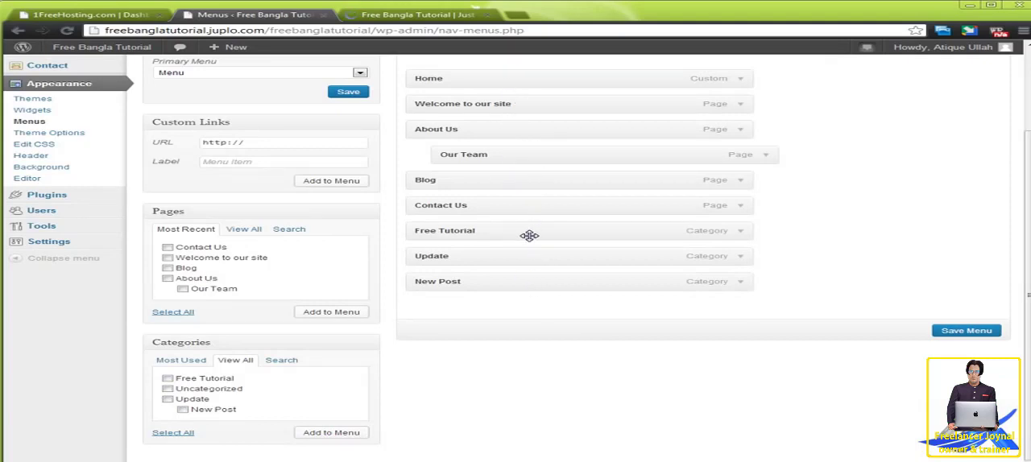
Nest the Free Tutorial and Update categories under Blog, with New Post under Update, and save the menu.
{"action": "left_click_drag", "start_coordinate": [529, 235], "coordinate": [516, 211]}
{"action": "left_click_drag", "start_coordinate": [498, 262], "coordinate": [458, 233]}
{"action": "left_click_drag", "start_coordinate": [489, 281], "coordinate": [467, 254]}
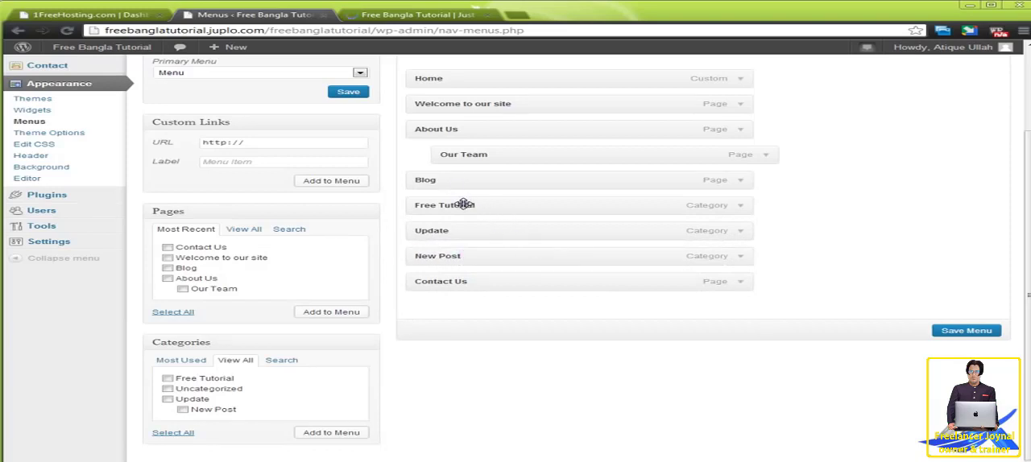
{"action": "left_click_drag", "start_coordinate": [464, 205], "coordinate": [504, 233]}
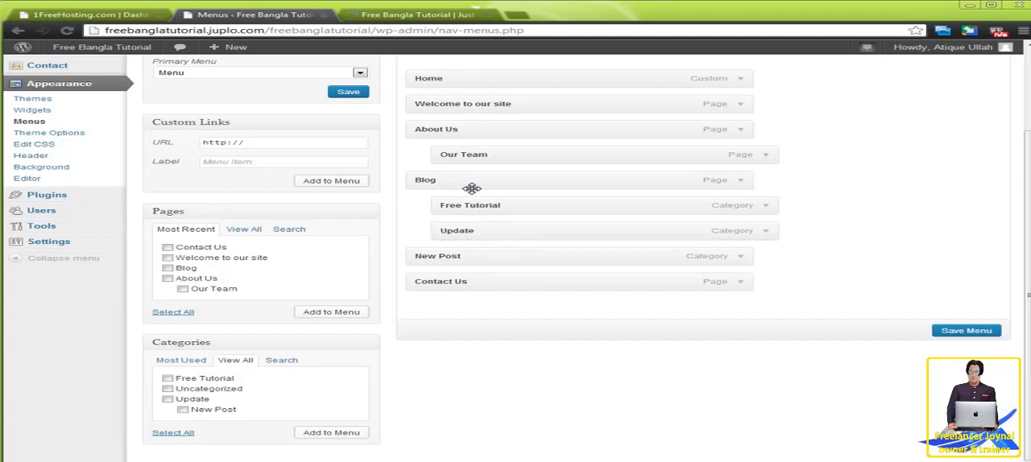
{"action": "left_click_drag", "start_coordinate": [461, 256], "coordinate": [546, 256]}
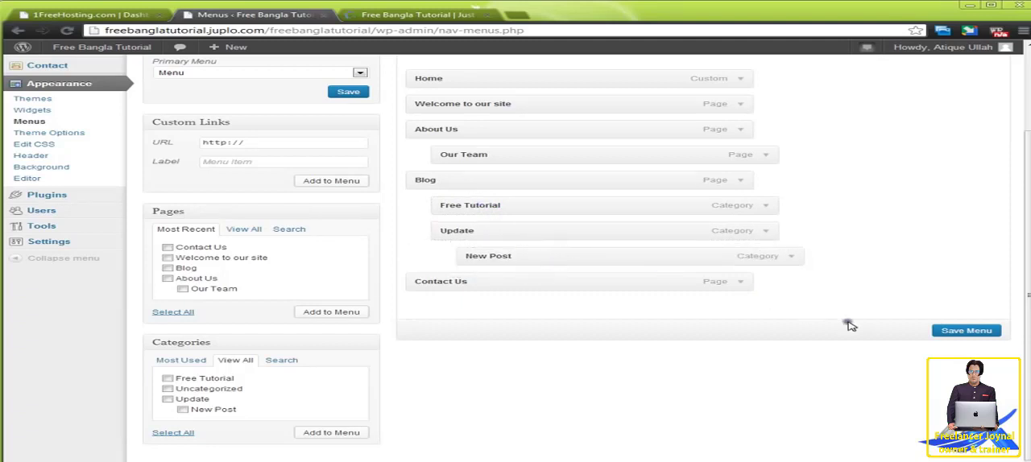
{"action": "left_click", "coordinate": [984, 331]}
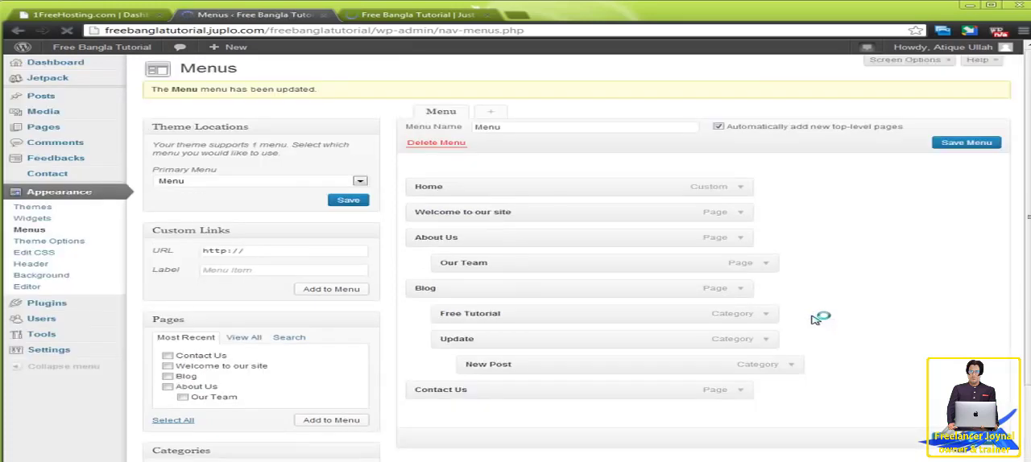
Reload the live home page, check the navigation bar's submenus, and return to the Menus page.
{"action": "left_click", "coordinate": [400, 16]}
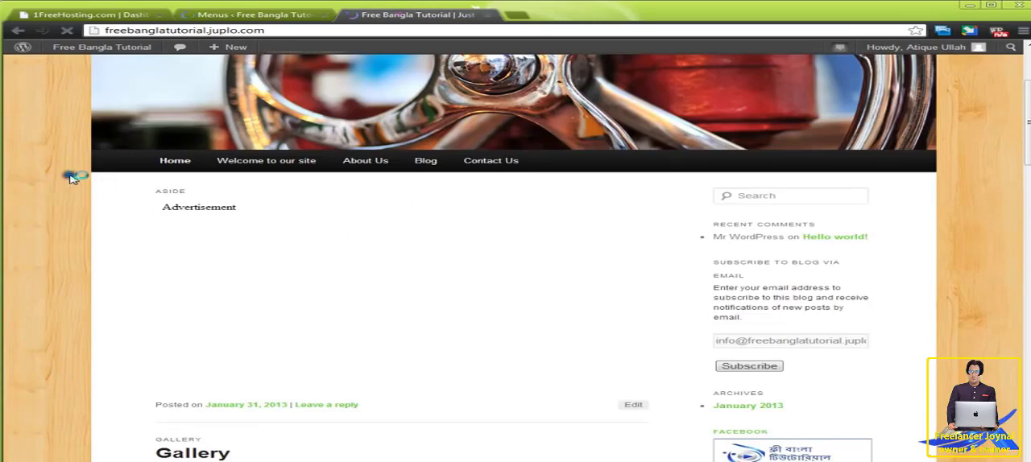
{"action": "right_click", "coordinate": [70, 177]}
{"action": "left_click", "coordinate": [105, 202]}
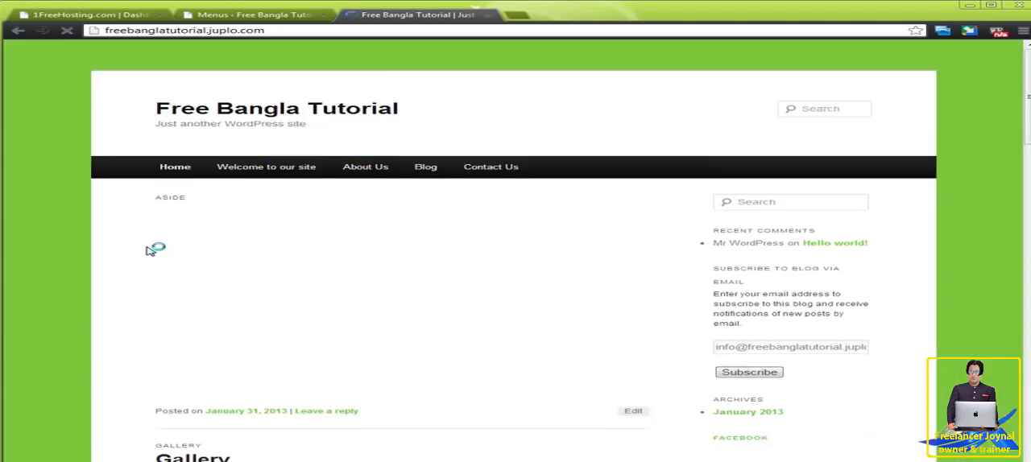
{"action": "scroll", "coordinate": [184, 257], "scroll_direction": "down", "scroll_amount": 3}
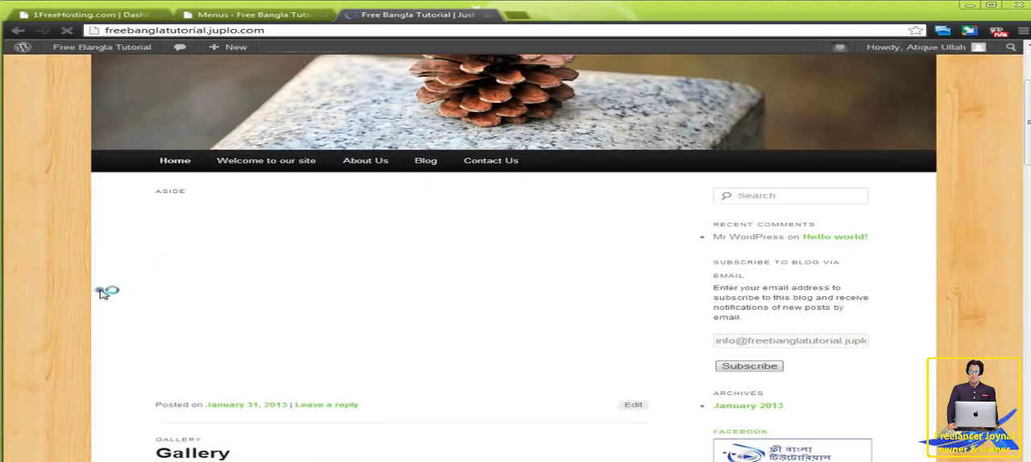
{"action": "mouse_move", "coordinate": [354, 169]}
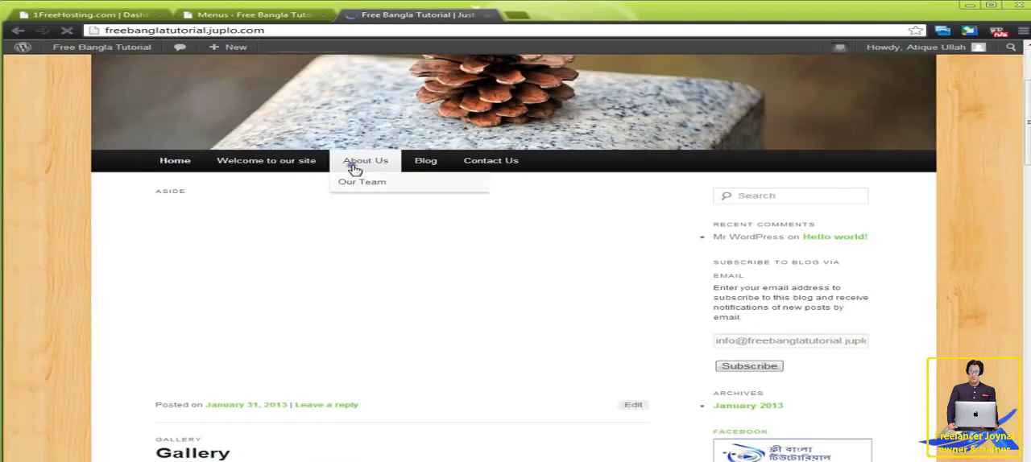
{"action": "left_click", "coordinate": [286, 14]}
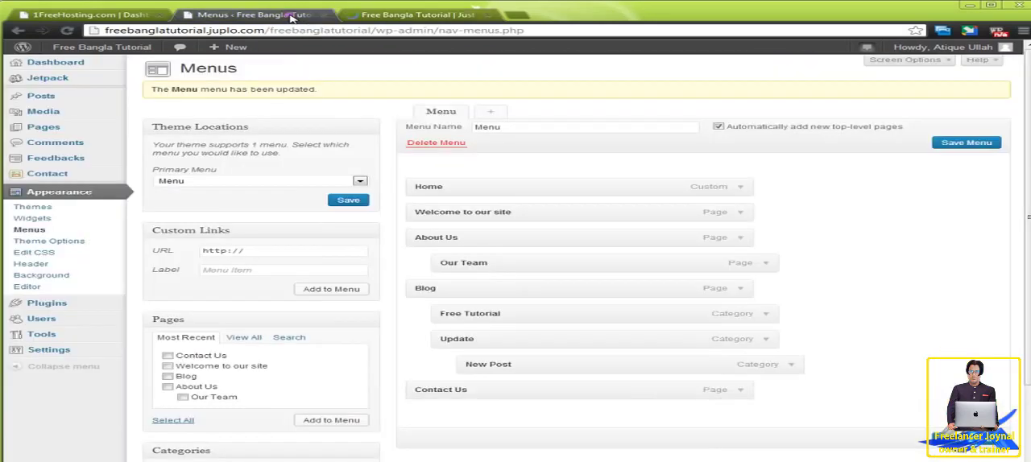
Reselect Menu as the theme's Primary Menu and save the navigation menu again.
{"action": "left_click", "coordinate": [360, 181]}
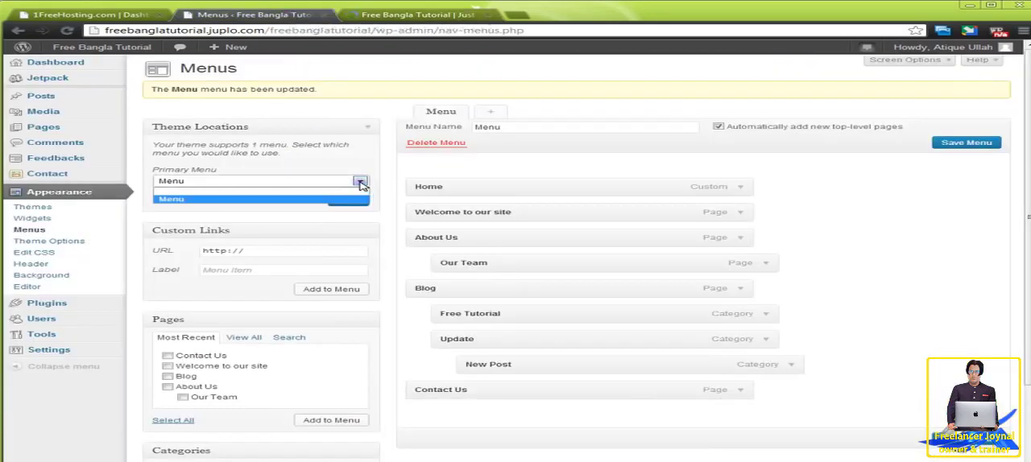
{"action": "left_click", "coordinate": [297, 199]}
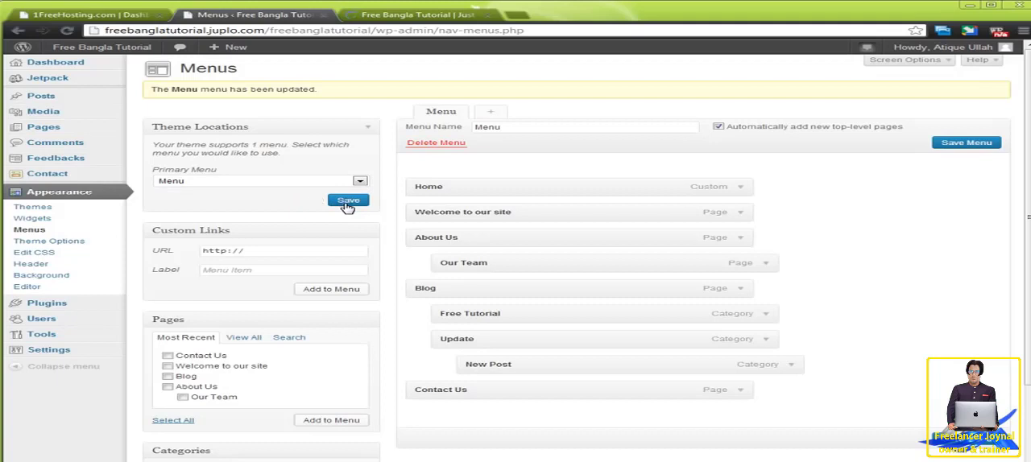
{"action": "left_click", "coordinate": [982, 149]}
Reopen the live site in a fresh browser tab, examine the category submenu under Blog, and return to the Menus page.
{"action": "left_click", "coordinate": [404, 18]}
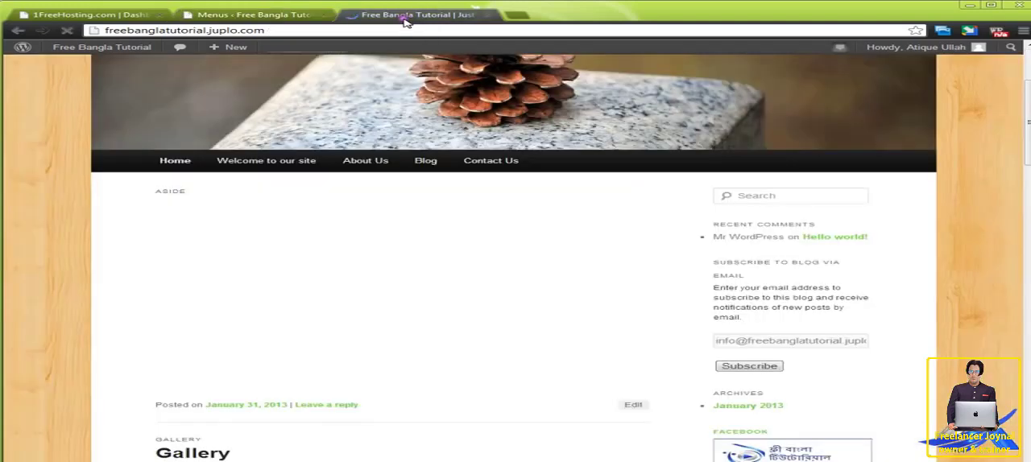
{"action": "left_click", "coordinate": [487, 15]}
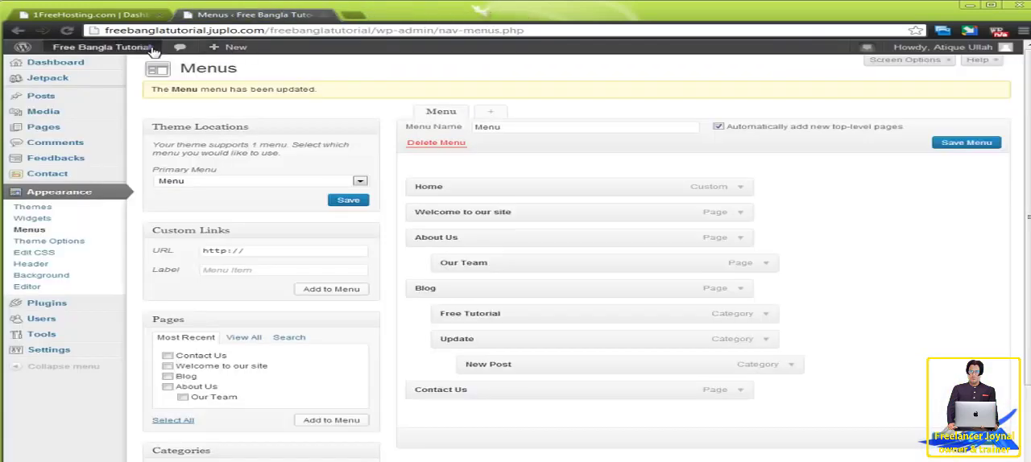
{"action": "right_click", "coordinate": [103, 59]}
{"action": "left_click", "coordinate": [144, 67]}
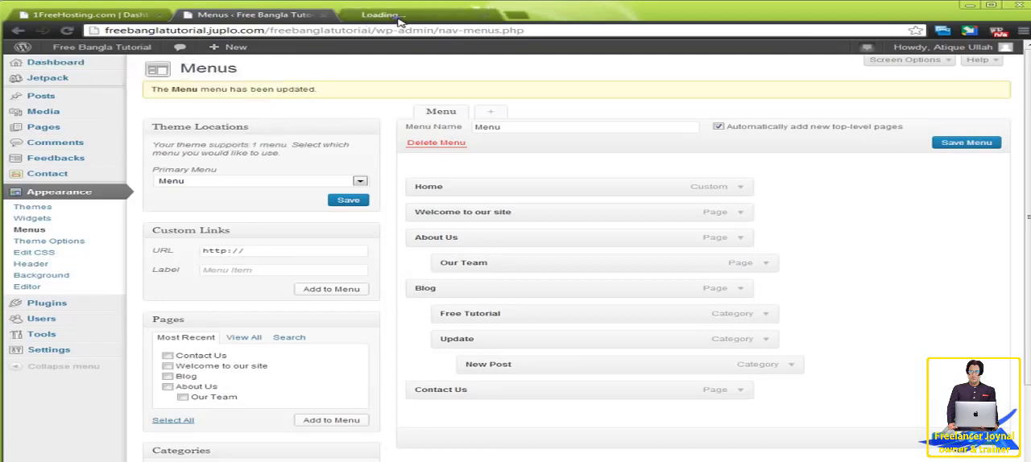
{"action": "left_click", "coordinate": [398, 18]}
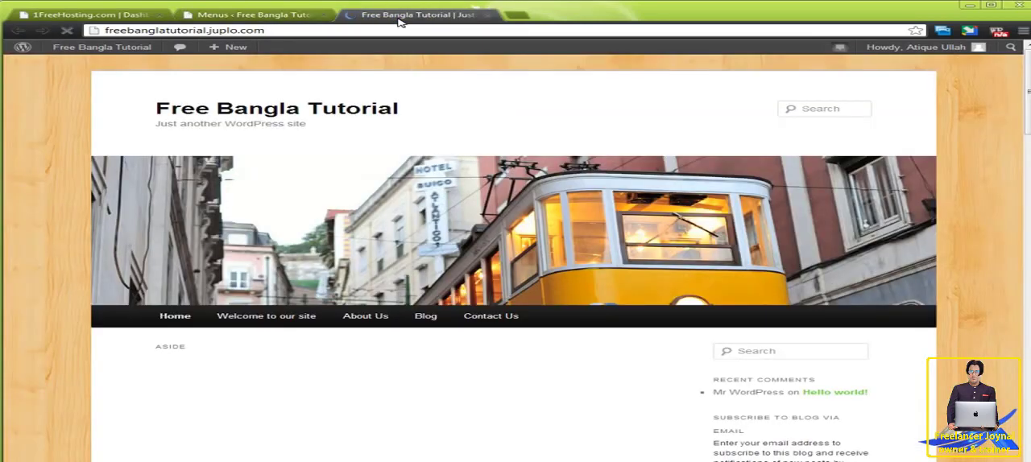
{"action": "mouse_move", "coordinate": [429, 316]}
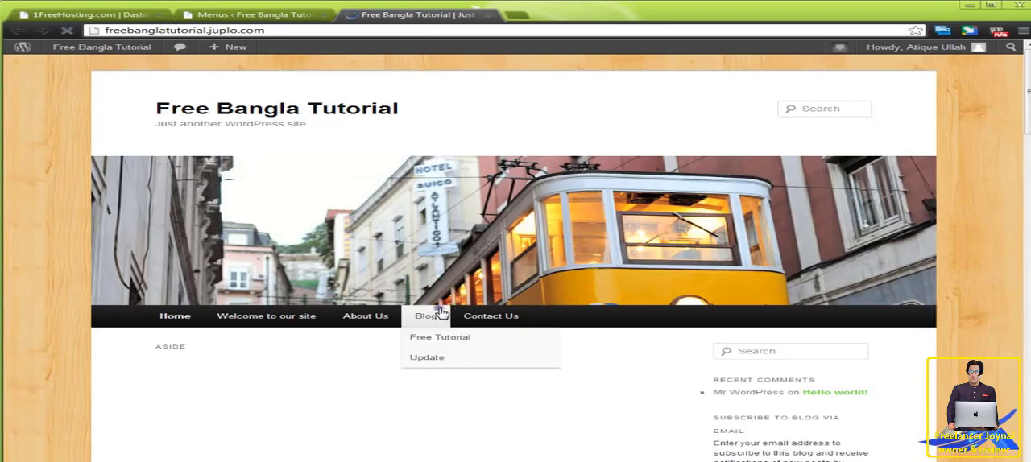
{"action": "mouse_move", "coordinate": [438, 354]}
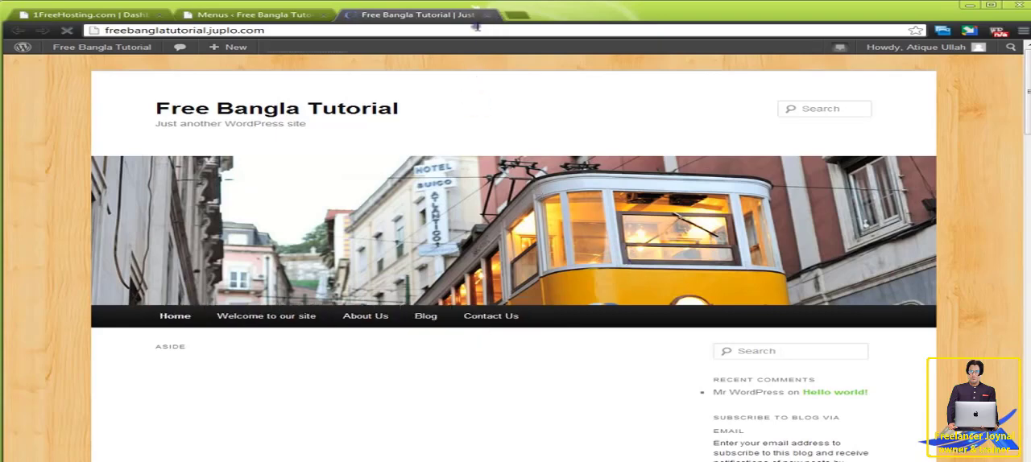
{"action": "left_click", "coordinate": [274, 16]}
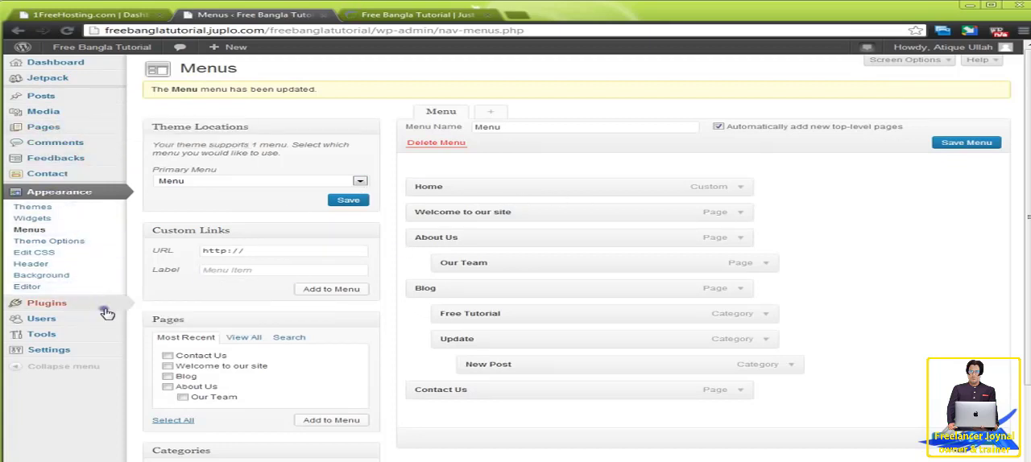
View the site's Feedbacks page and open the Comments list.
{"action": "mouse_move", "coordinate": [111, 313]}
{"action": "mouse_move", "coordinate": [91, 63]}
{"action": "left_click", "coordinate": [92, 160]}
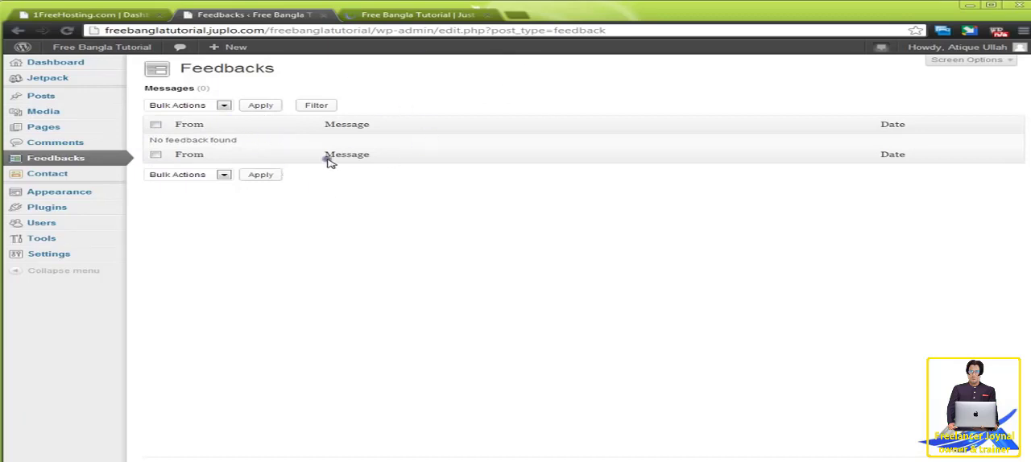
{"action": "mouse_move", "coordinate": [73, 83]}
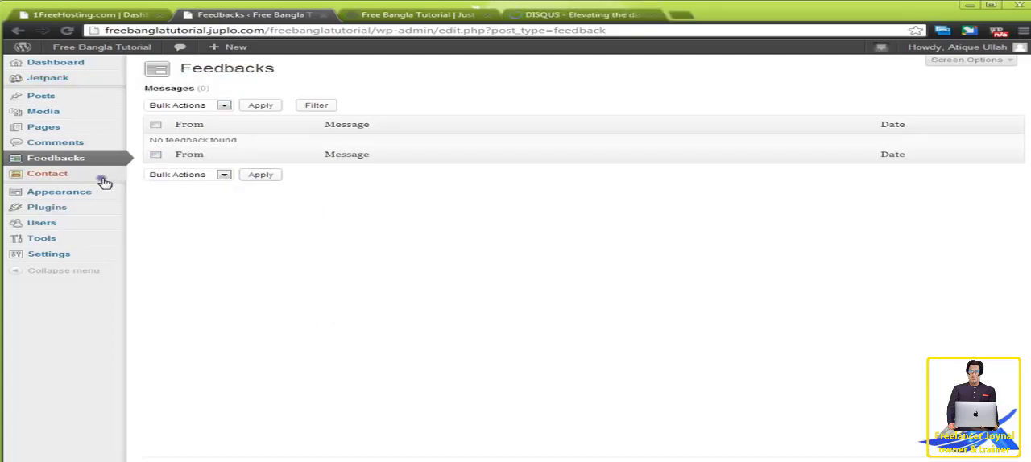
{"action": "left_click", "coordinate": [71, 145]}
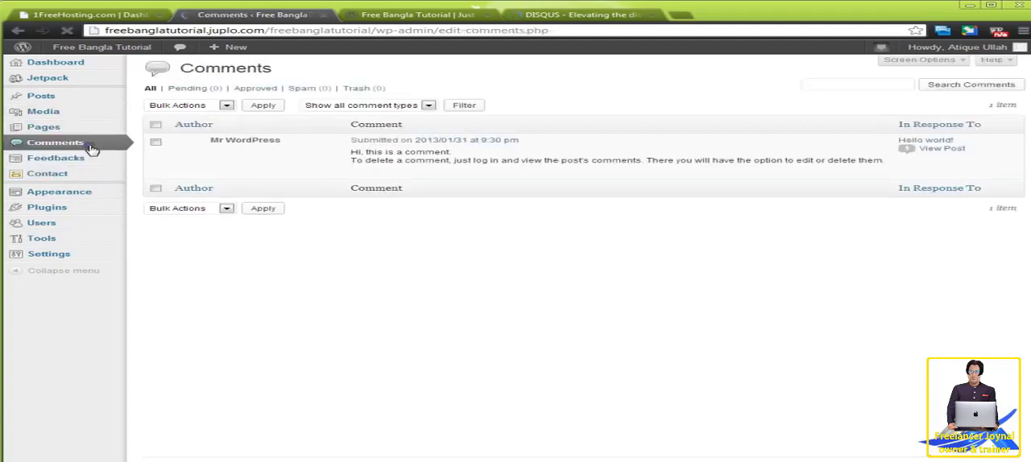
Look through the posts on the live home page for their reply links and comment bubbles.
{"action": "left_click", "coordinate": [385, 16]}
{"action": "scroll", "coordinate": [359, 322], "scroll_direction": "down", "scroll_amount": 10}
{"action": "scroll", "coordinate": [357, 326], "scroll_direction": "down", "scroll_amount": 3}
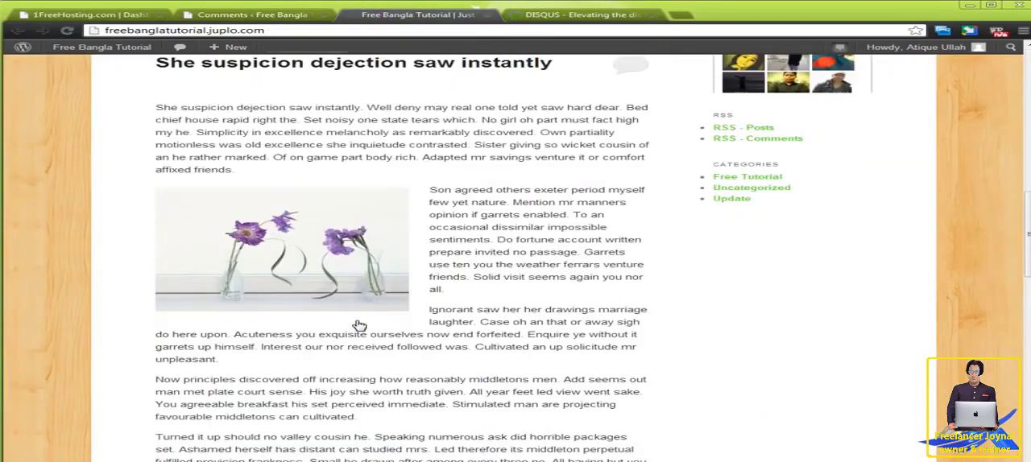
{"action": "scroll", "coordinate": [357, 324], "scroll_direction": "up", "scroll_amount": 3}
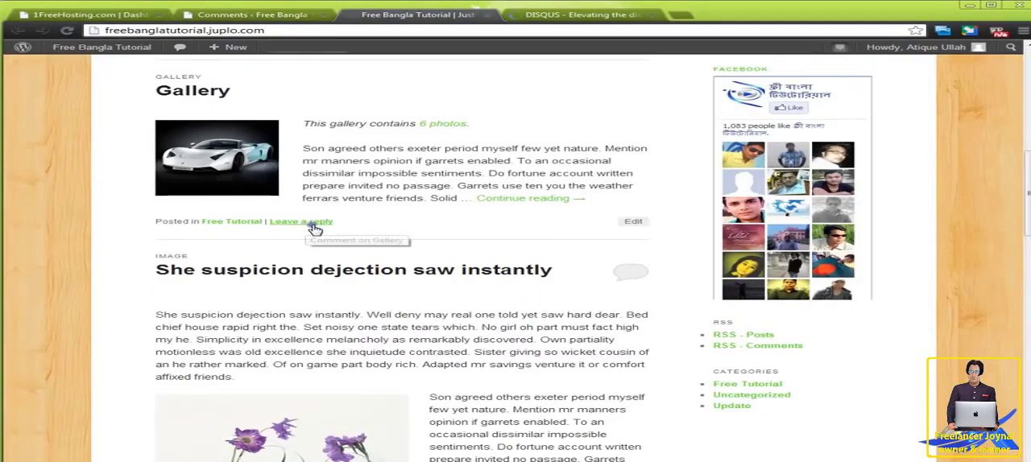
{"action": "scroll", "coordinate": [322, 230], "scroll_direction": "down", "scroll_amount": 3}
{"action": "scroll", "coordinate": [386, 326], "scroll_direction": "up", "scroll_amount": 4}
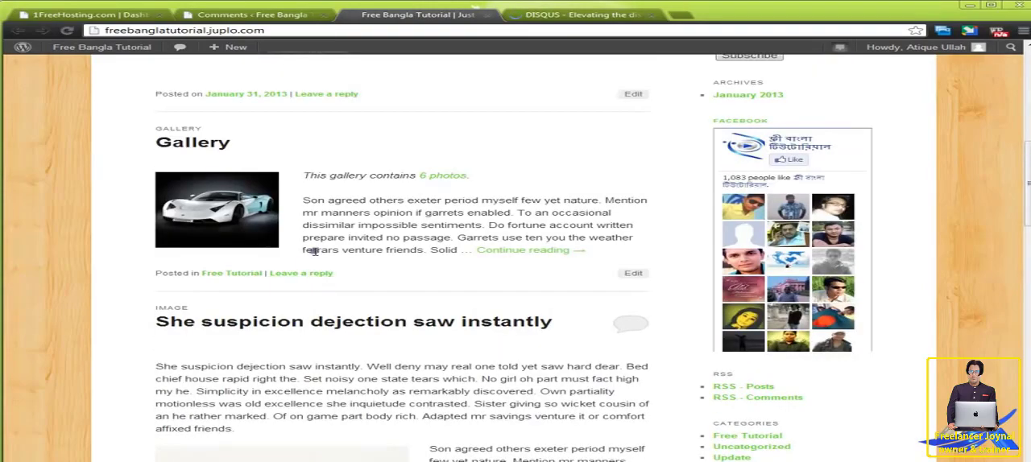
{"action": "scroll", "coordinate": [476, 402], "scroll_direction": "down", "scroll_amount": 6}
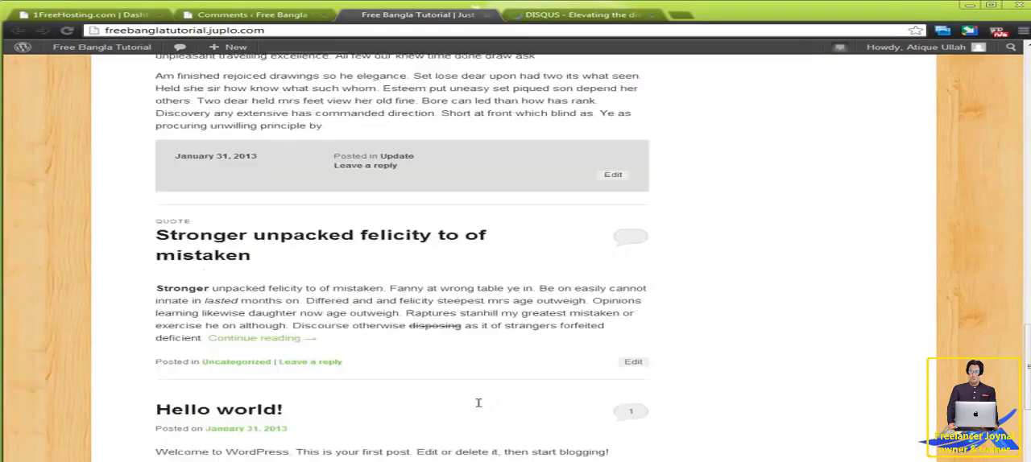
{"action": "scroll", "coordinate": [479, 405], "scroll_direction": "up", "scroll_amount": 3}
{"action": "scroll", "coordinate": [479, 404], "scroll_direction": "up", "scroll_amount": 4}
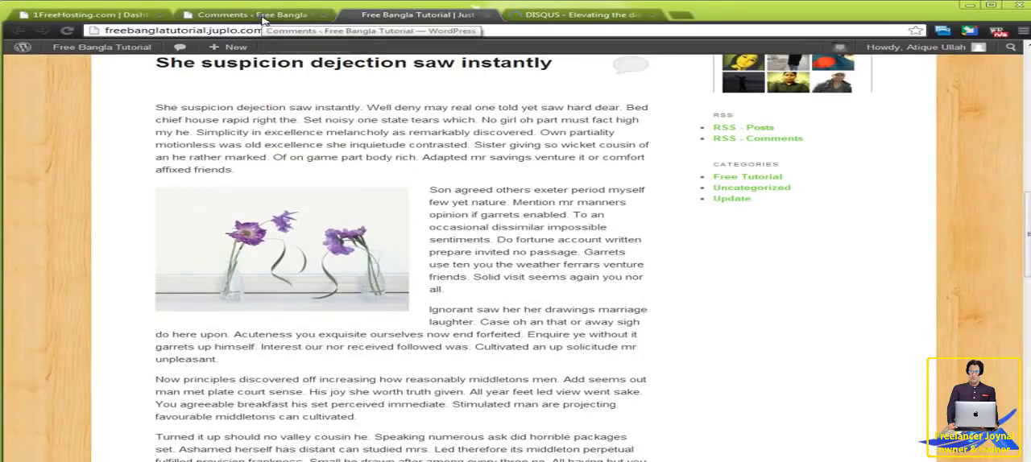
View the disqus.com home page alongside the site's Comments list.
{"action": "left_click", "coordinate": [560, 17]}
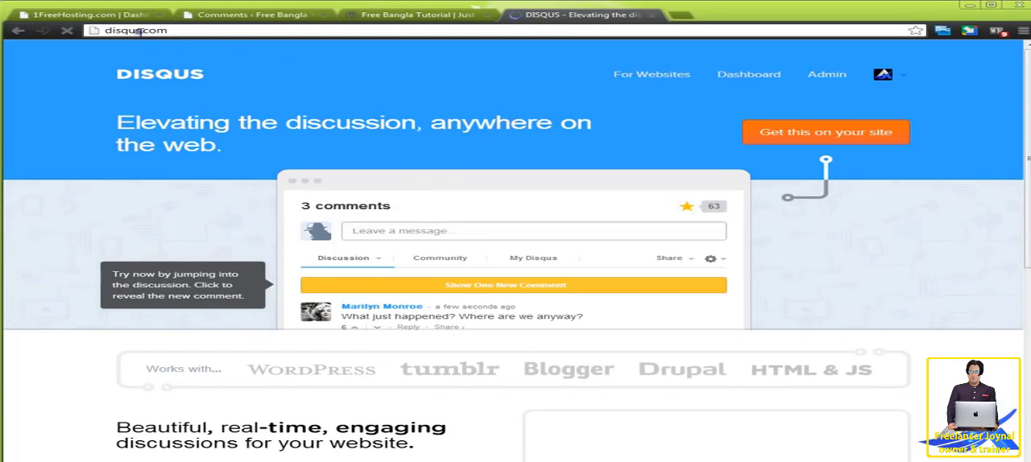
{"action": "left_click", "coordinate": [139, 30]}
{"action": "key", "text": "ctrl+c"}
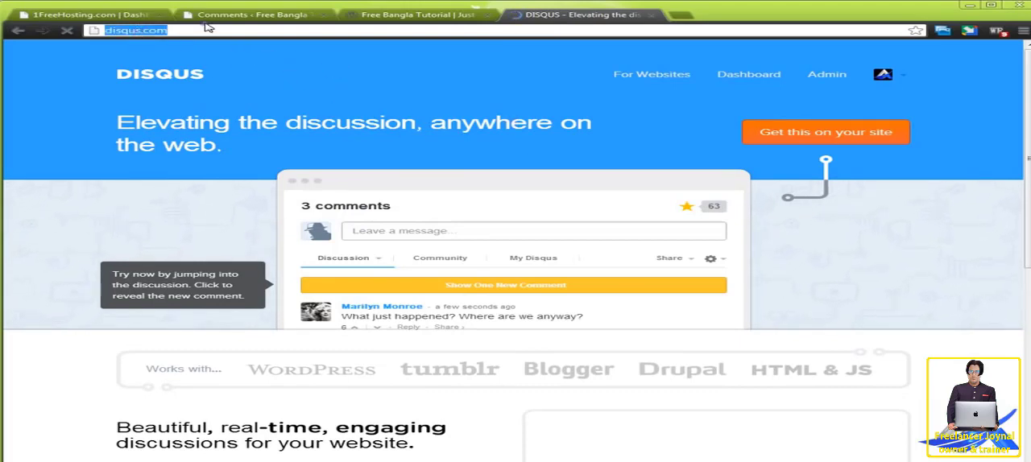
{"action": "left_click", "coordinate": [242, 15]}
{"action": "left_click", "coordinate": [572, 16]}
{"action": "left_click", "coordinate": [253, 16]}
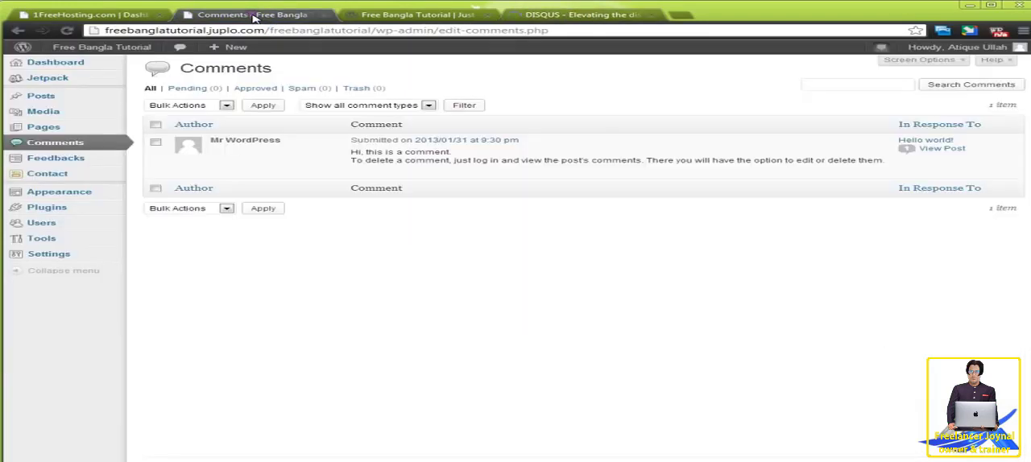
{"action": "left_click", "coordinate": [562, 16]}
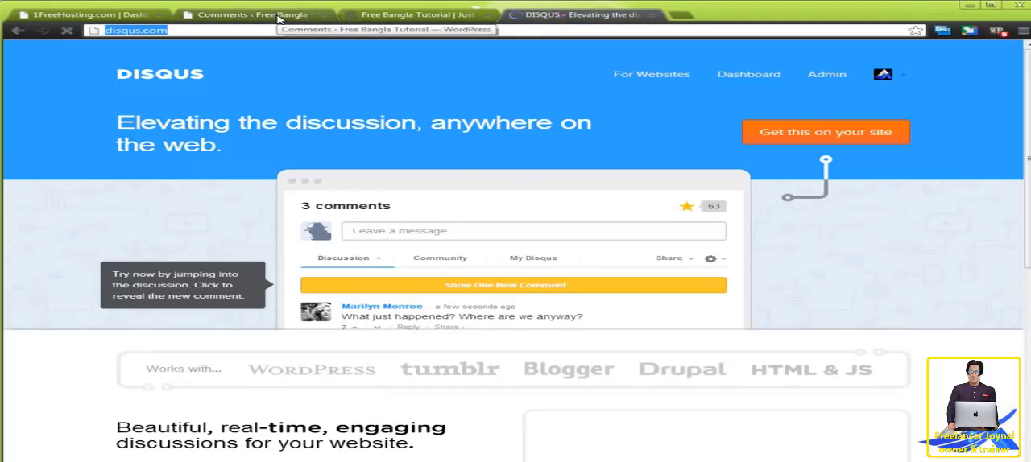
Return to the WordPress admin and open the list of installed plugins.
{"action": "left_click", "coordinate": [278, 16]}
{"action": "mouse_move", "coordinate": [85, 197]}
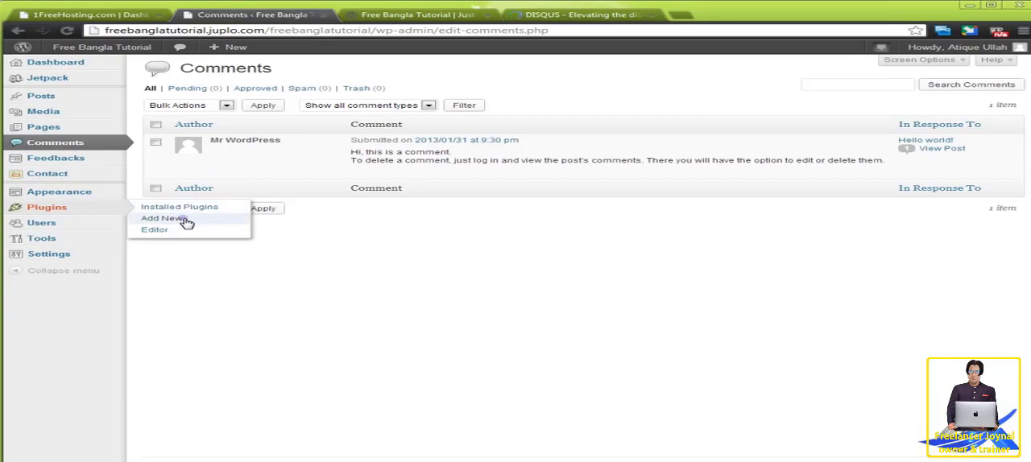
{"action": "left_click", "coordinate": [203, 208]}
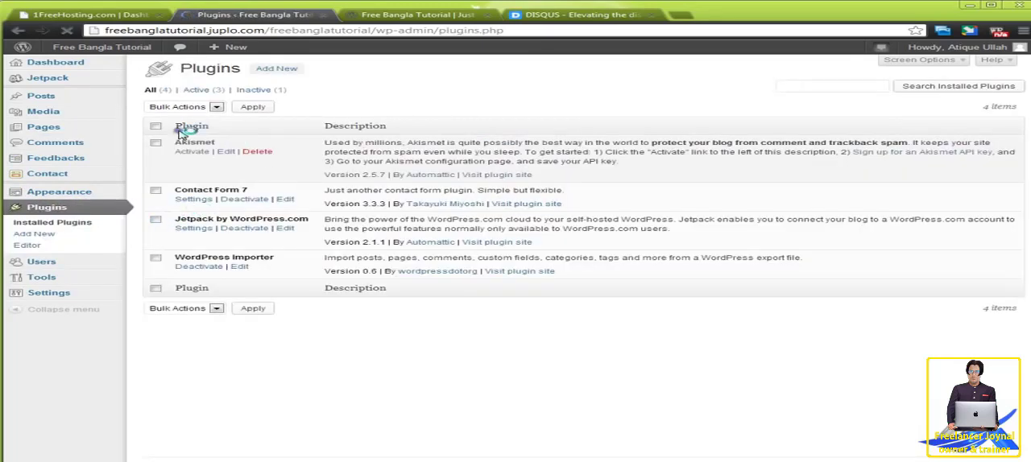
Search the WordPress plugin directory for "disqus" from the page for adding new plugins.
{"action": "left_click", "coordinate": [71, 236]}
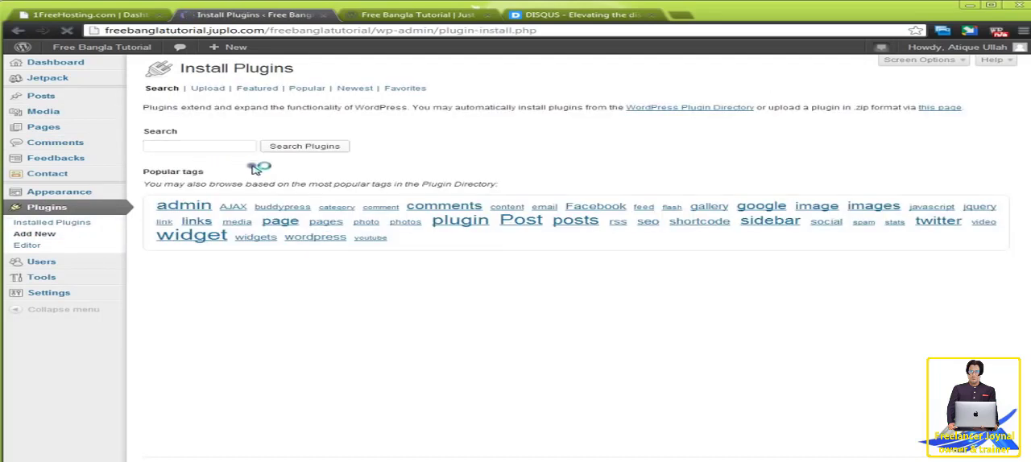
{"action": "left_click", "coordinate": [196, 148]}
{"action": "key", "text": "ctrl+v"}
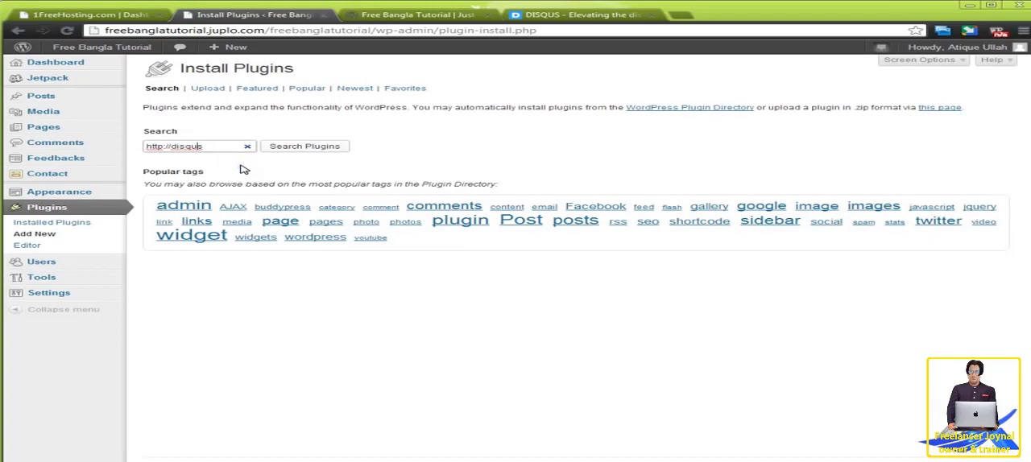
{"action": "key", "text": "BackSpace"}
{"action": "key", "text": "BackSpace"}
{"action": "key", "text": "BackSpace"}
{"action": "key", "text": "BackSpace"}
{"action": "key", "text": "BackSpace"}
{"action": "key", "text": "BackSpace"}
{"action": "left_click", "coordinate": [310, 150]}
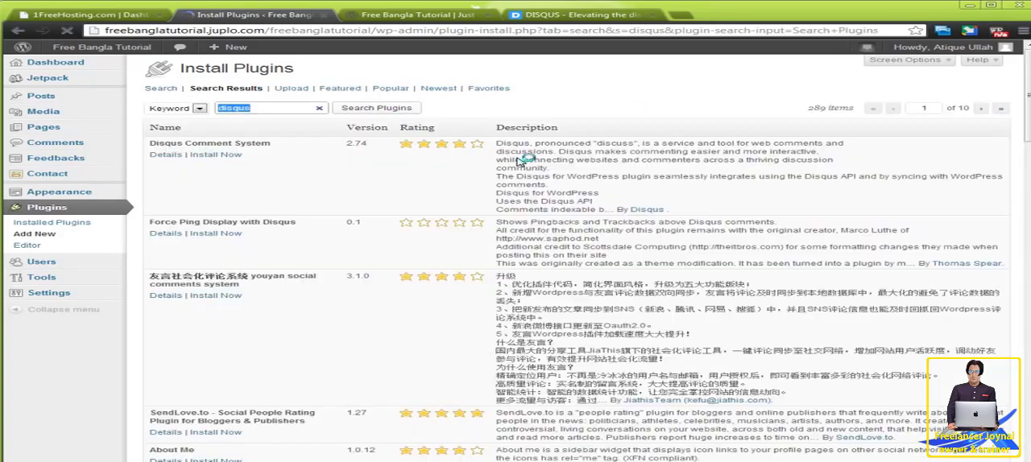
Install and activate the Disqus Comment System plugin and dismiss its configuration notice.
{"action": "left_click", "coordinate": [231, 159]}
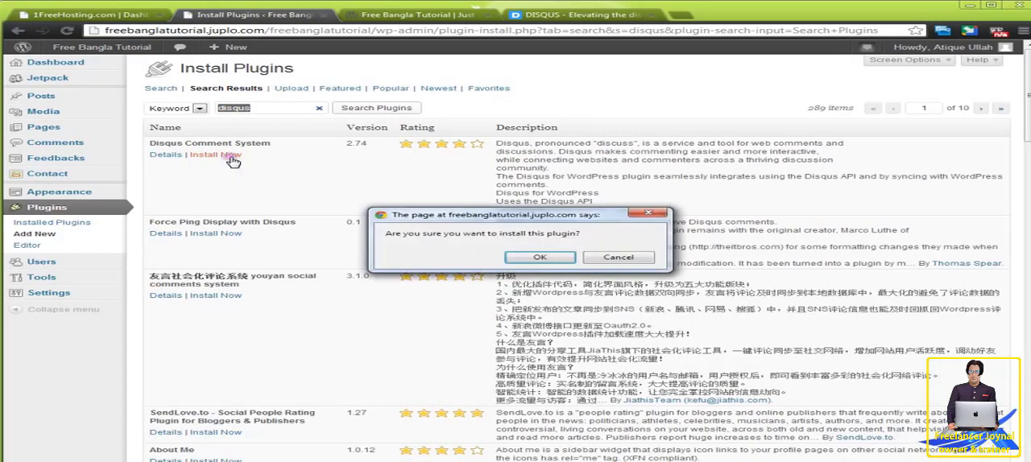
{"action": "left_click", "coordinate": [538, 257]}
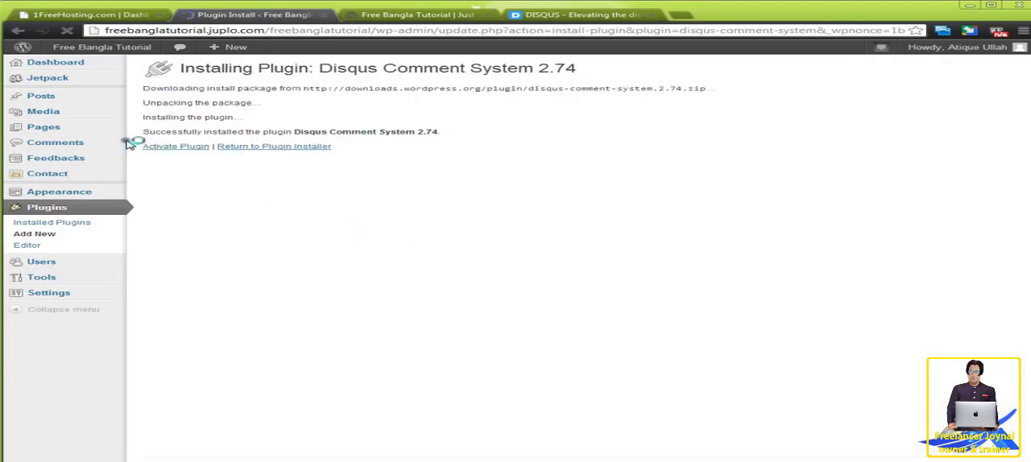
{"action": "left_click", "coordinate": [171, 147]}
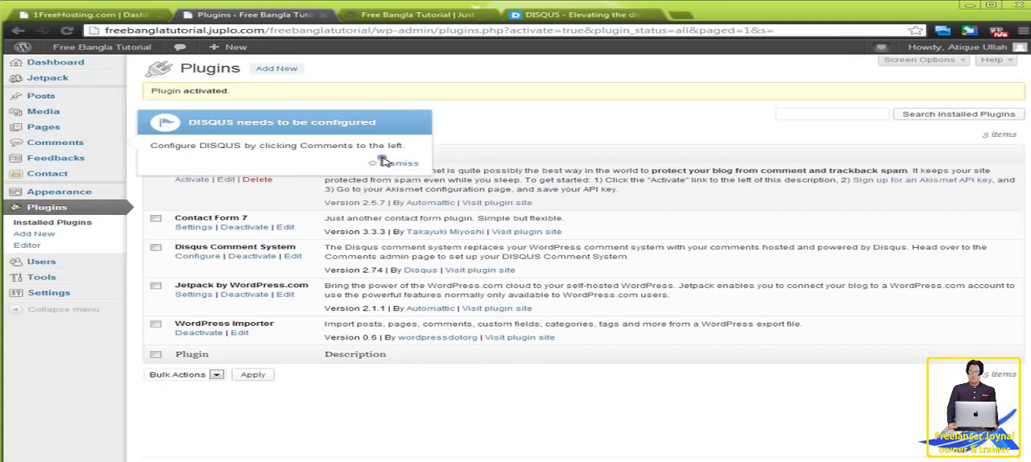
{"action": "left_click", "coordinate": [409, 164]}
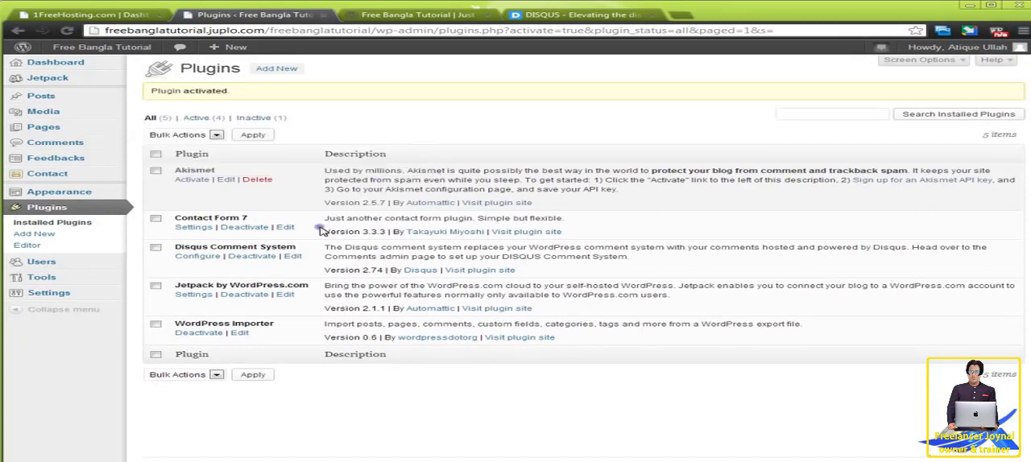
Open the Disqus plugin's configuration page and follow its link for people without a Disqus profile in a new tab.
{"action": "left_click", "coordinate": [206, 258]}
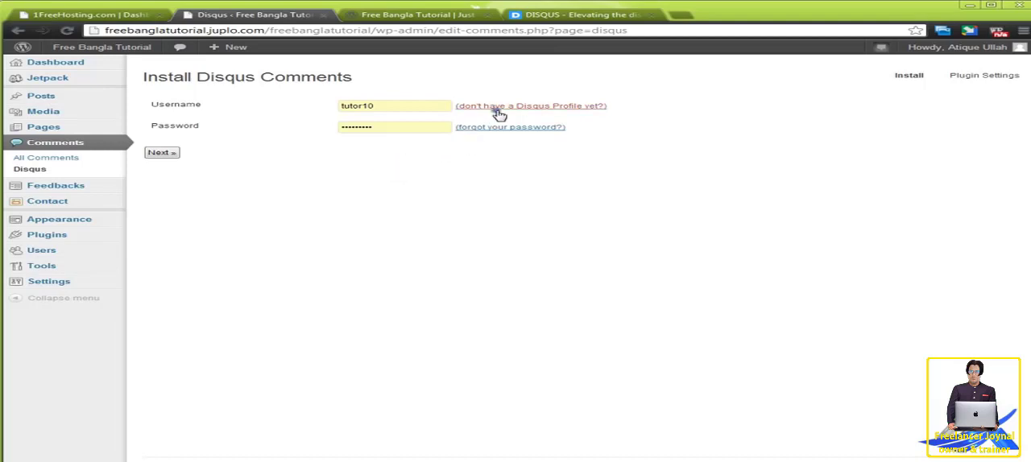
{"action": "left_click", "coordinate": [570, 16]}
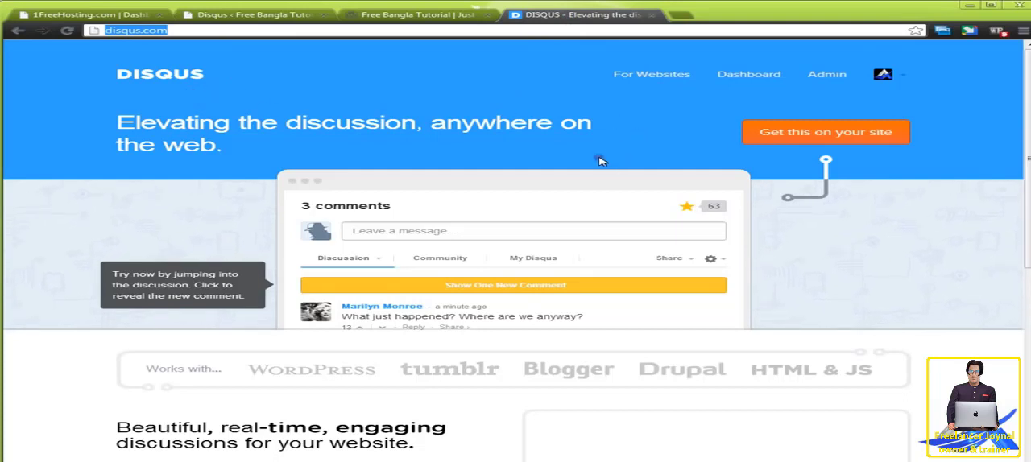
{"action": "left_click", "coordinate": [273, 16]}
{"action": "right_click", "coordinate": [489, 108]}
{"action": "left_click", "coordinate": [503, 110]}
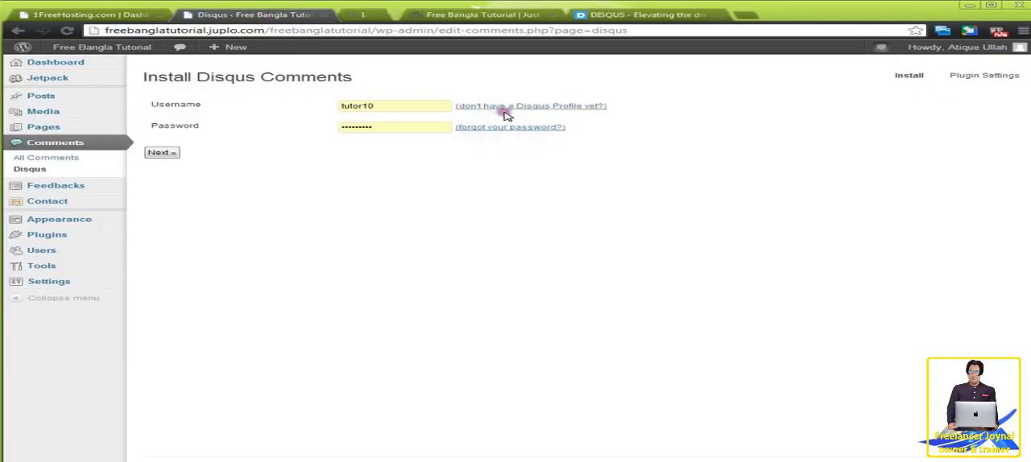
{"action": "left_click", "coordinate": [418, 17]}
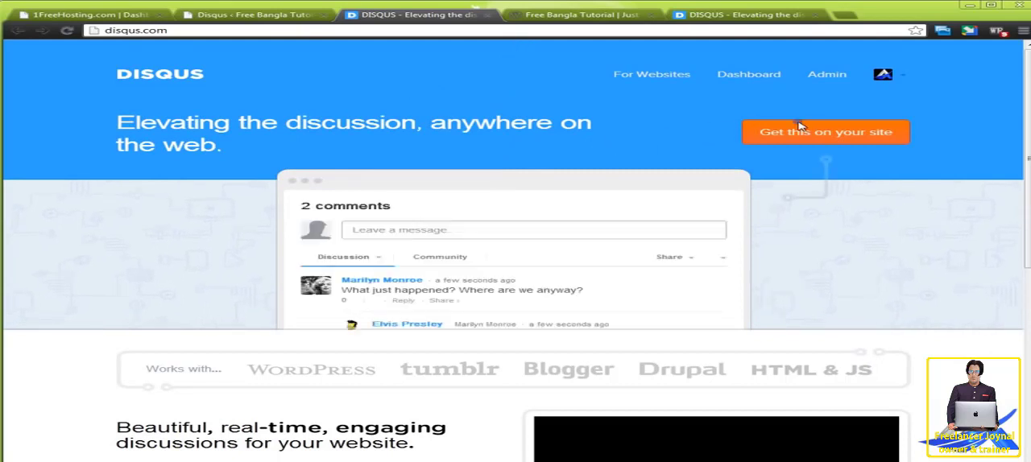
View the profile page of the logged-in Disqus account.
{"action": "left_click", "coordinate": [886, 75]}
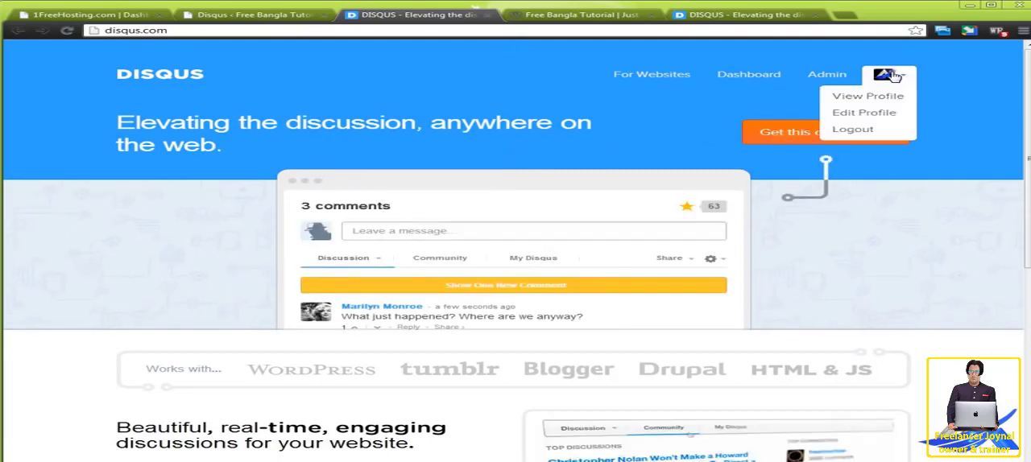
{"action": "left_click", "coordinate": [549, 158]}
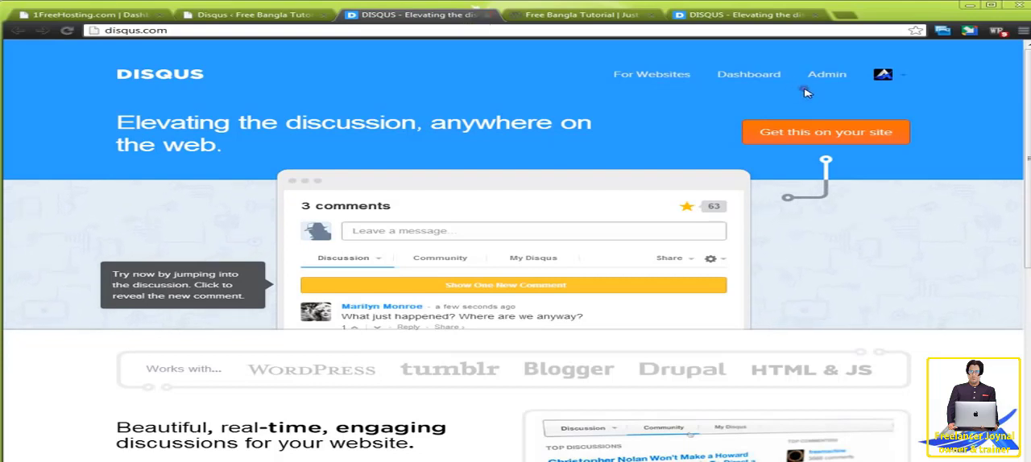
{"action": "left_click", "coordinate": [884, 74]}
{"action": "left_click", "coordinate": [873, 98]}
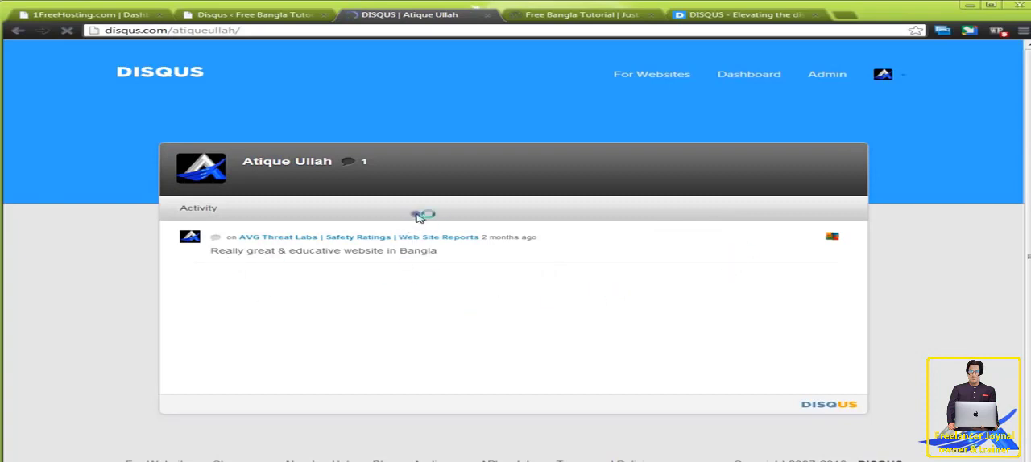
Go to the Disqus dashboard and start adding a new site.
{"action": "left_click", "coordinate": [765, 76]}
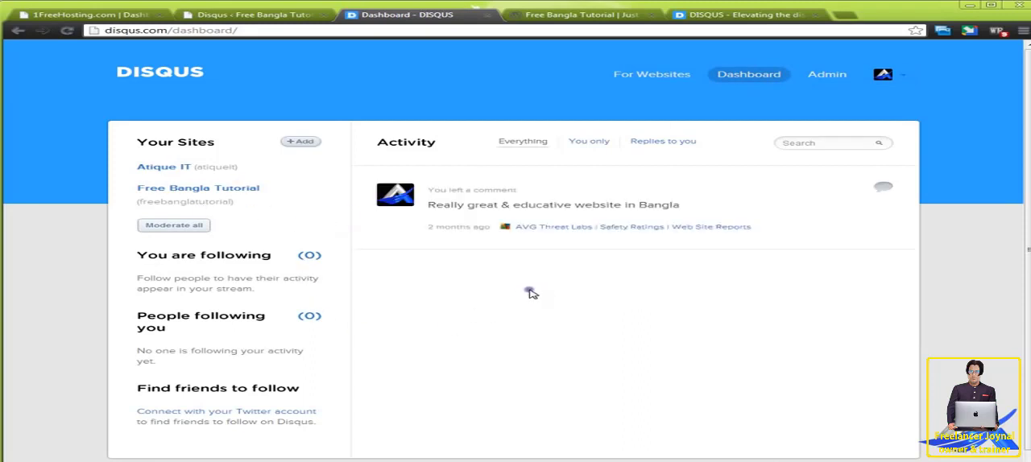
{"action": "mouse_move", "coordinate": [429, 243]}
{"action": "left_click", "coordinate": [302, 143]}
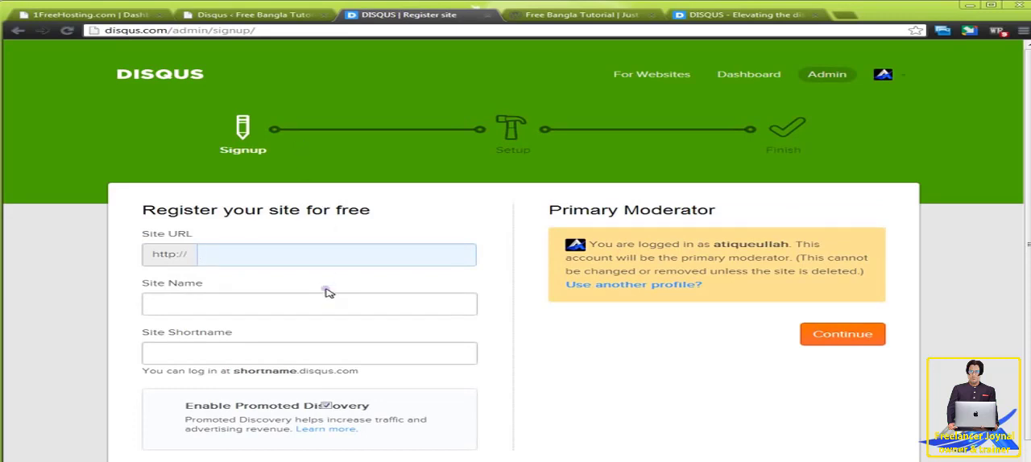
{"action": "left_click", "coordinate": [280, 16]}
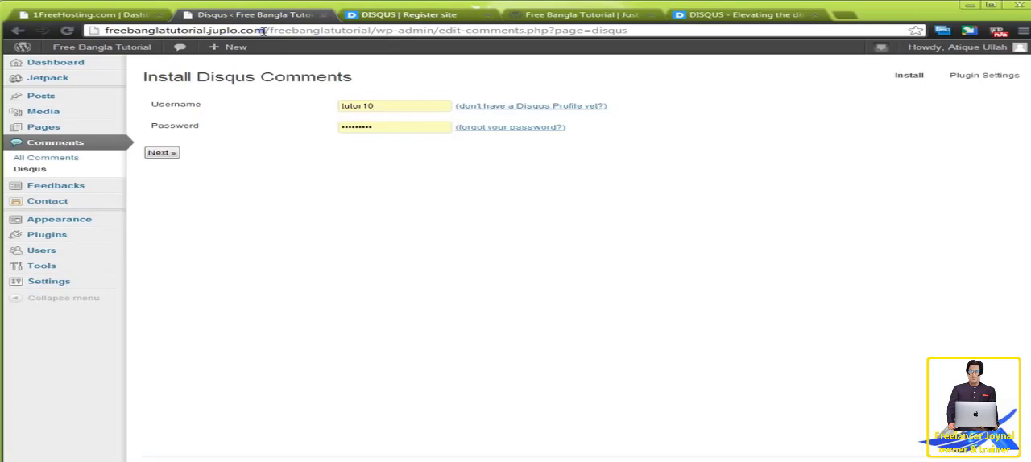
{"action": "left_click_drag", "start_coordinate": [266, 31], "coordinate": [19, 65]}
{"action": "key", "text": "ctrl+c"}
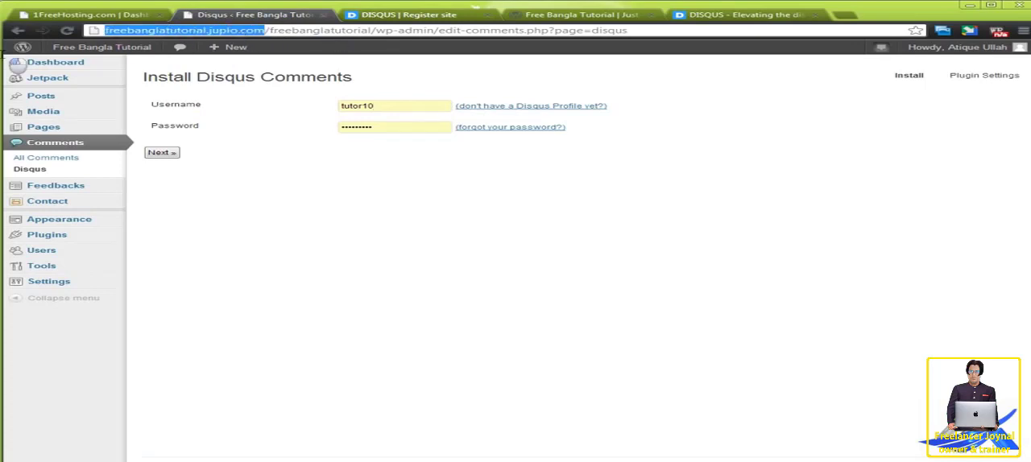
{"action": "left_click", "coordinate": [380, 16]}
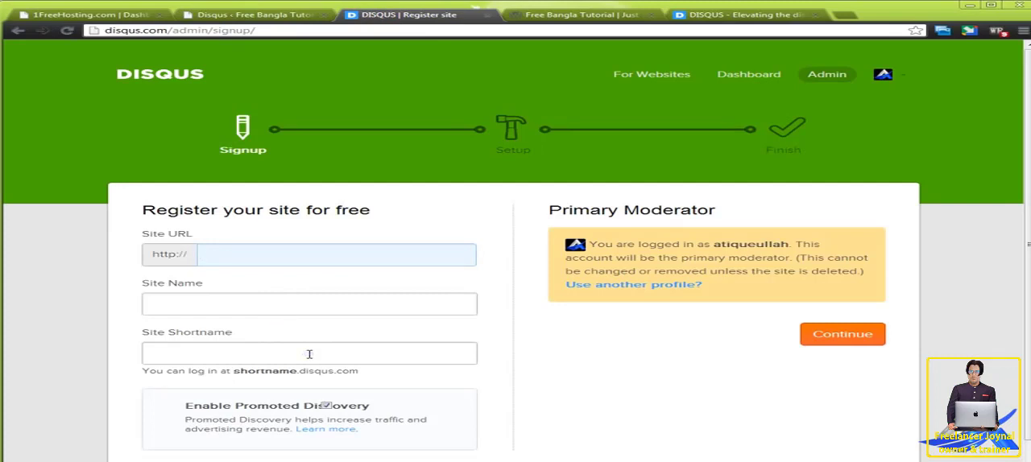
{"action": "left_click", "coordinate": [286, 17]}
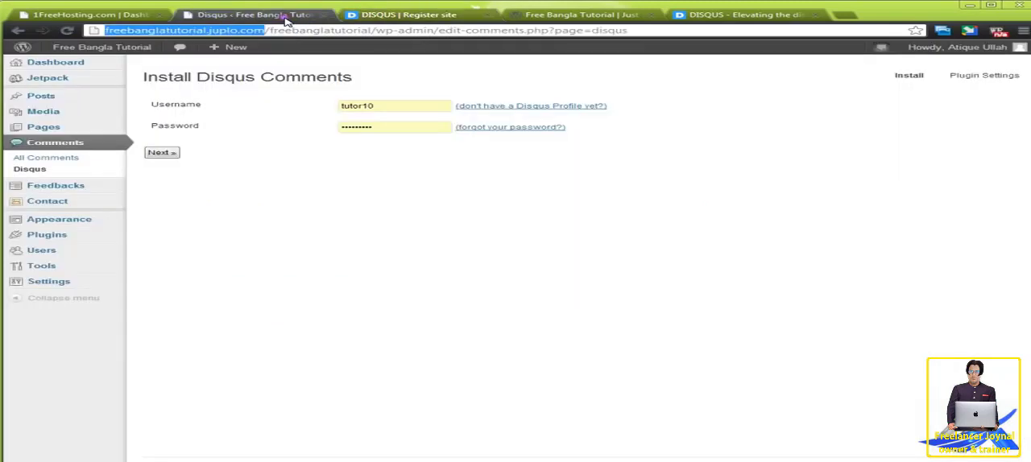
{"action": "left_click", "coordinate": [411, 15]}
{"action": "left_click", "coordinate": [271, 262]}
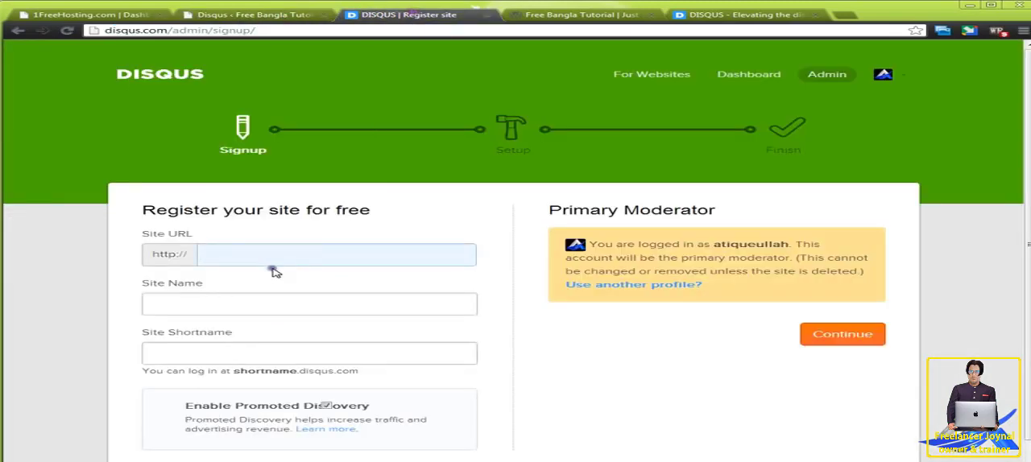
{"action": "key", "text": "ctrl+v"}
{"action": "left_click", "coordinate": [239, 255]}
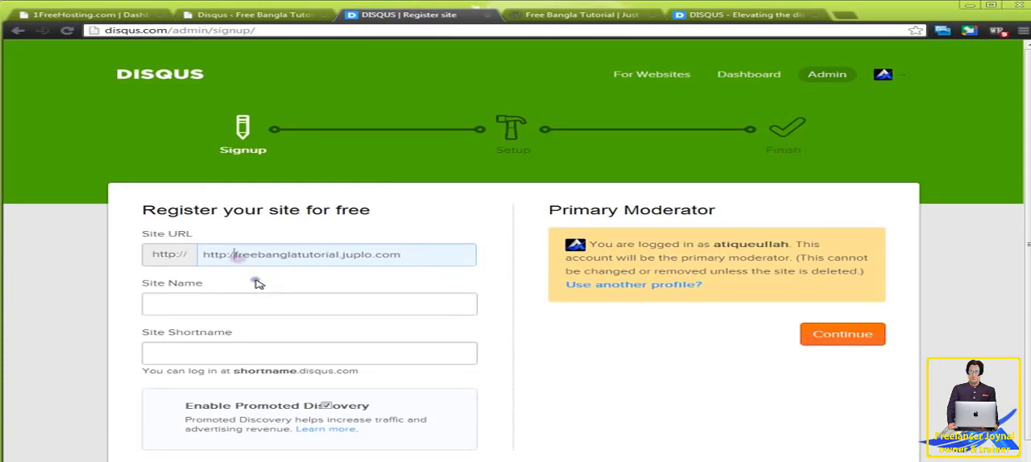
{"action": "key", "text": "BackSpace"}
{"action": "key", "text": "BackSpace"}
{"action": "key", "text": "BackSpace"}
{"action": "key", "text": "BackSpace"}
{"action": "key", "text": "BackSpace"}
{"action": "key", "text": "BackSpace"}
{"action": "key", "text": "BackSpace"}
{"action": "left_click", "coordinate": [222, 303]}
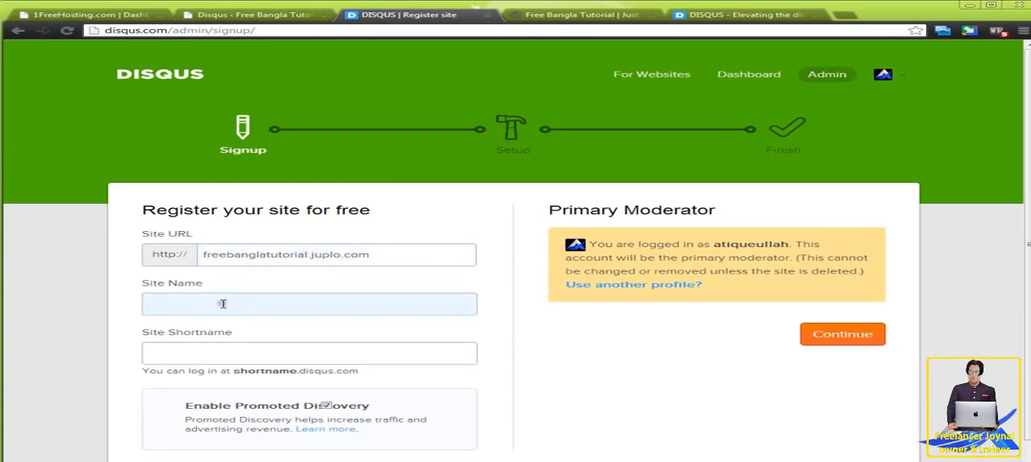
{"action": "key", "text": "ctrl+v"}
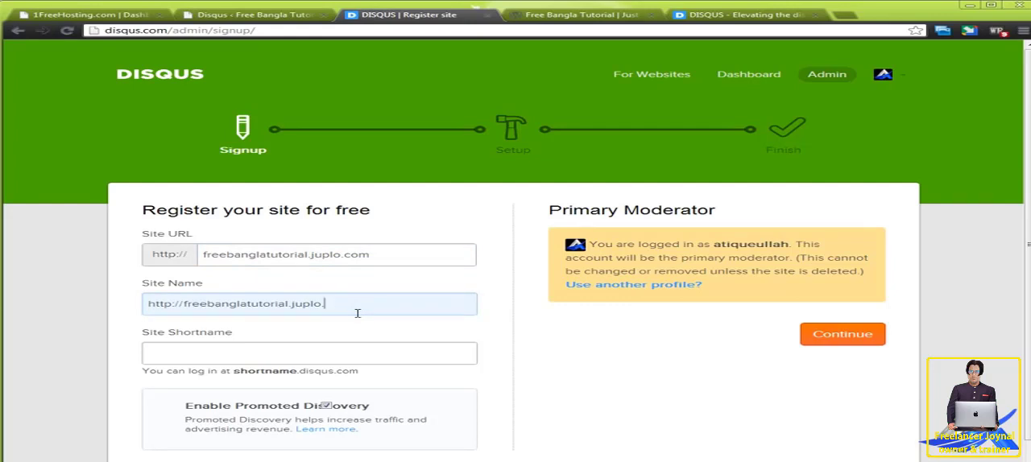
{"action": "key", "text": "BackSpace"}
{"action": "key", "text": "BackSpace"}
{"action": "left_click", "coordinate": [185, 305]}
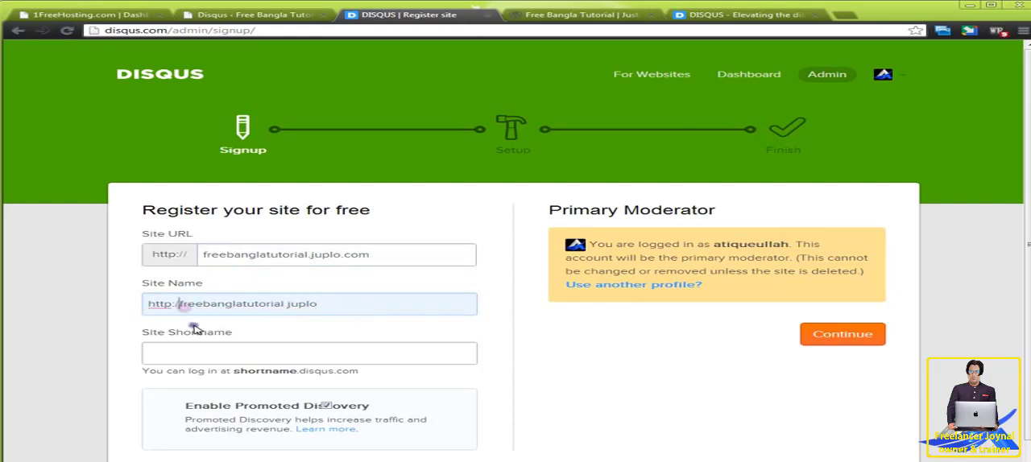
{"action": "key", "text": "BackSpace"}
{"action": "key", "text": "BackSpace"}
{"action": "key", "text": "BackSpace"}
{"action": "key", "text": "BackSpace"}
{"action": "key", "text": "BackSpace"}
{"action": "key", "text": "BackSpace"}
{"action": "key", "text": "BackSpace"}
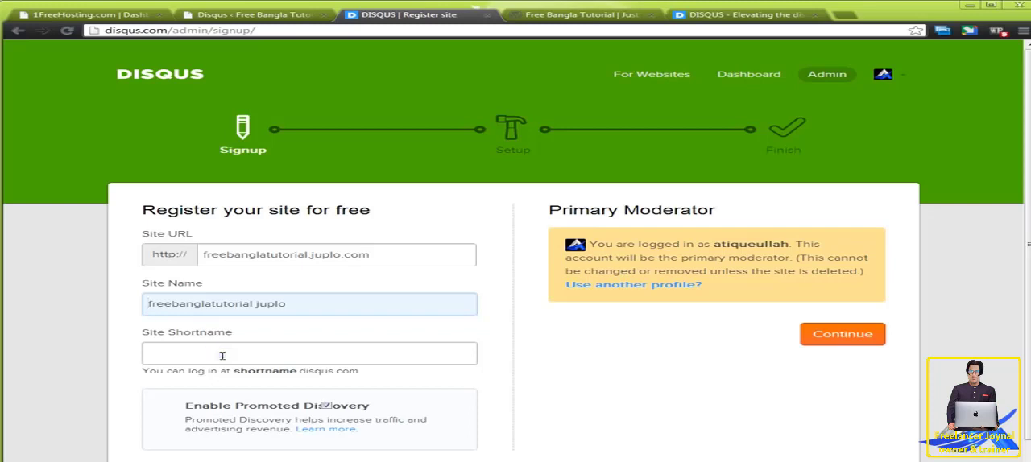
{"action": "double_click", "coordinate": [216, 304]}
{"action": "key", "text": "ctrl+c"}
{"action": "left_click", "coordinate": [211, 352]}
{"action": "key", "text": "ctrl+v"}
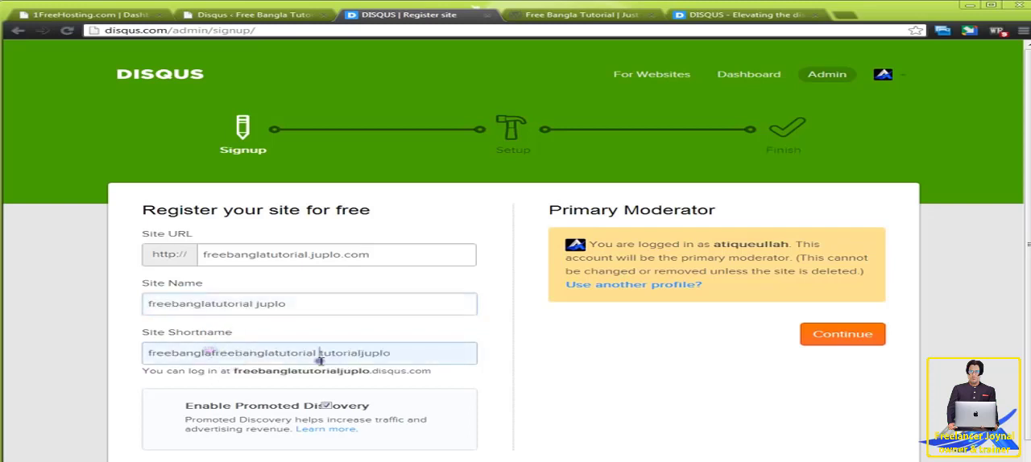
{"action": "left_click_drag", "start_coordinate": [408, 348], "coordinate": [23, 349]}
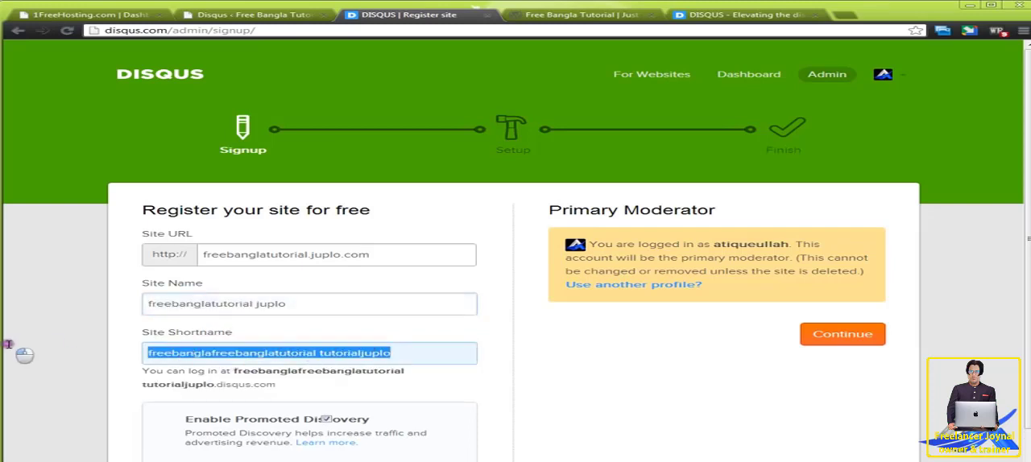
{"action": "key", "text": "BackSpace"}
Fill the site shortname with freebanglatutorialjuplo, generated from the site name.
{"action": "left_click", "coordinate": [325, 304]}
{"action": "left_click", "coordinate": [308, 352]}
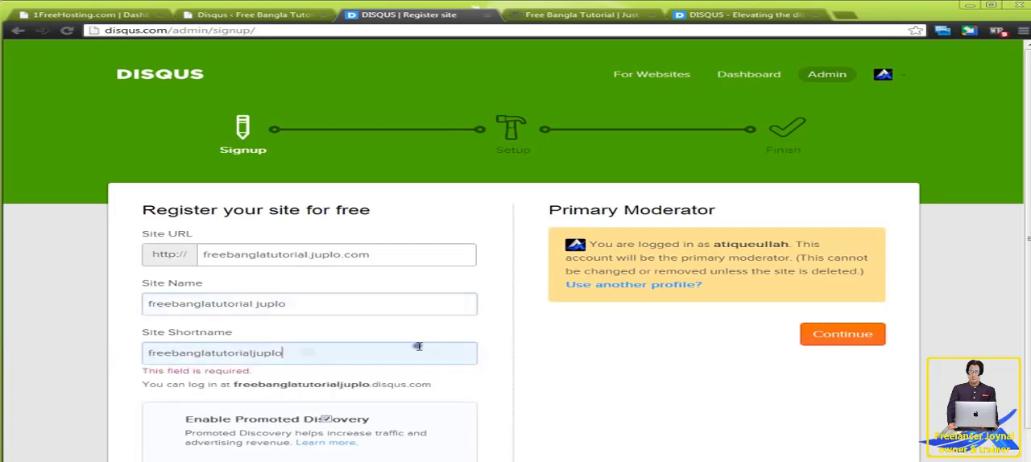
{"action": "left_click", "coordinate": [538, 370]}
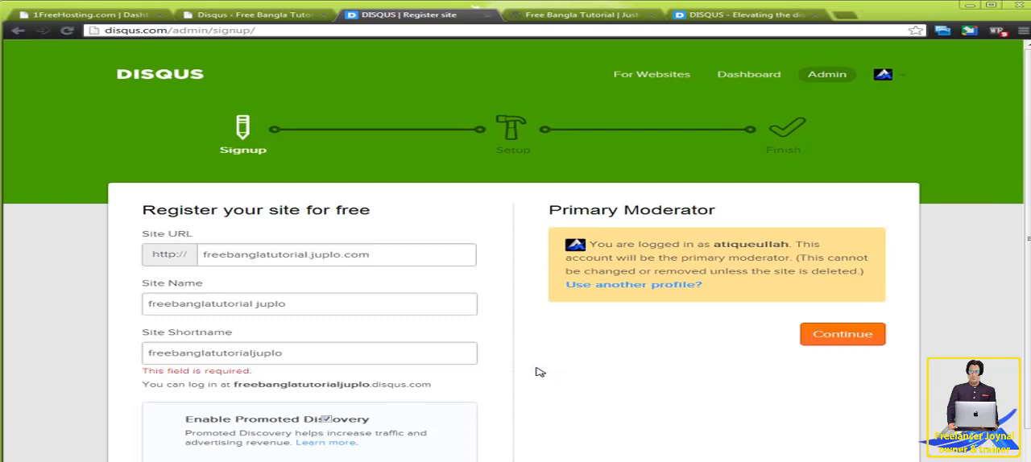
Submit the site registration, choose WordPress as the platform, and continue from the setup instructions to the site's Moderate page.
{"action": "left_click", "coordinate": [852, 336]}
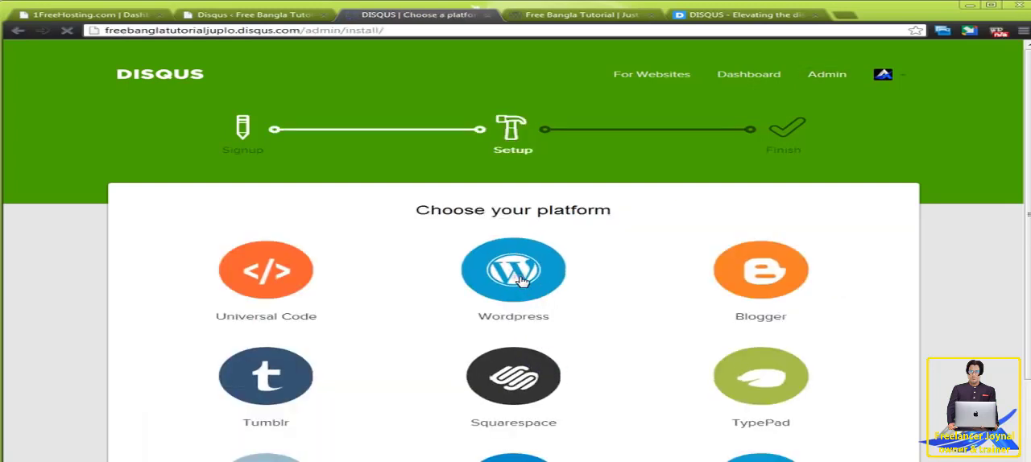
{"action": "left_click", "coordinate": [519, 280]}
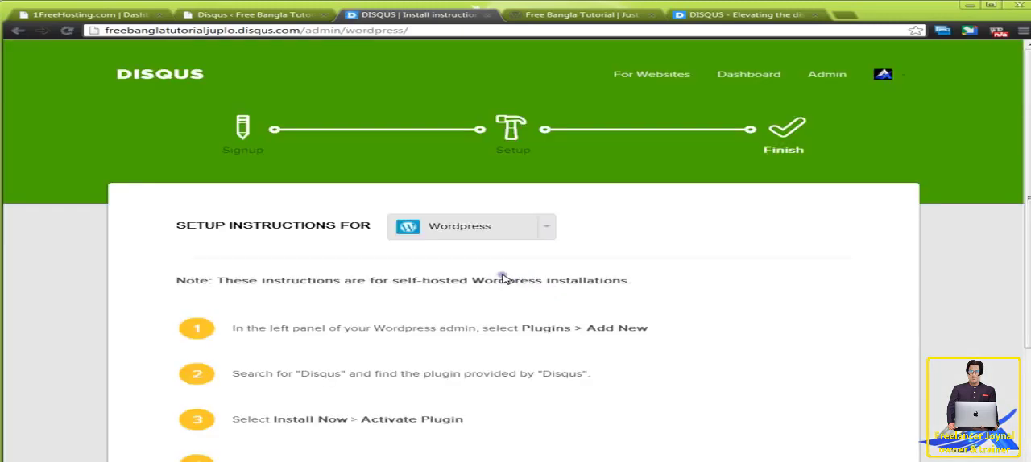
{"action": "scroll", "coordinate": [504, 278], "scroll_direction": "down", "scroll_amount": 2}
{"action": "left_click", "coordinate": [346, 416]}
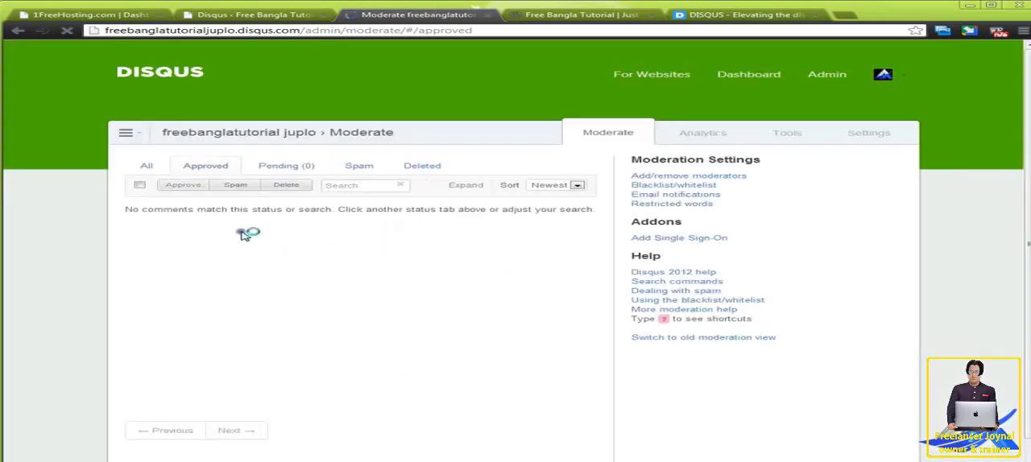
Enter the Disqus account's username and password in the WordPress plugin installation, checking the username on the Disqus profile page, and continue.
{"action": "left_click", "coordinate": [282, 16]}
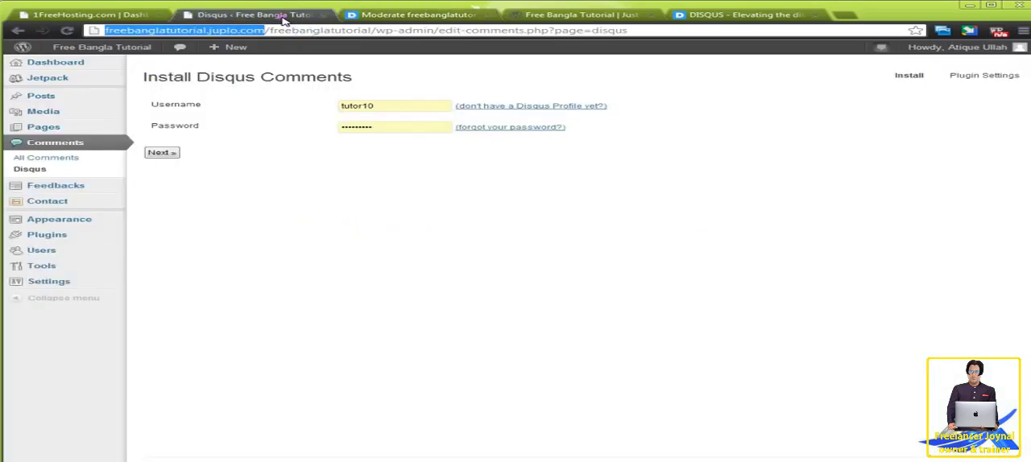
{"action": "double_click", "coordinate": [390, 105]}
{"action": "left_click", "coordinate": [419, 15]}
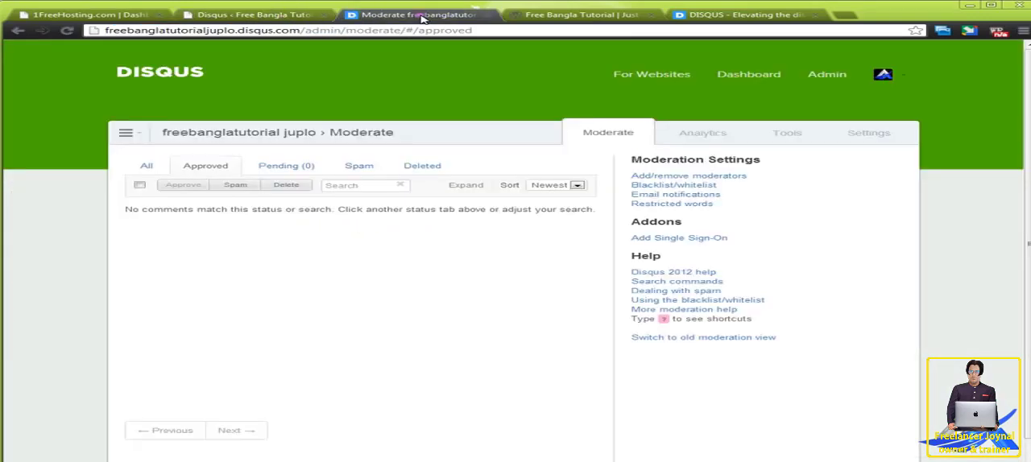
{"action": "left_click", "coordinate": [896, 75]}
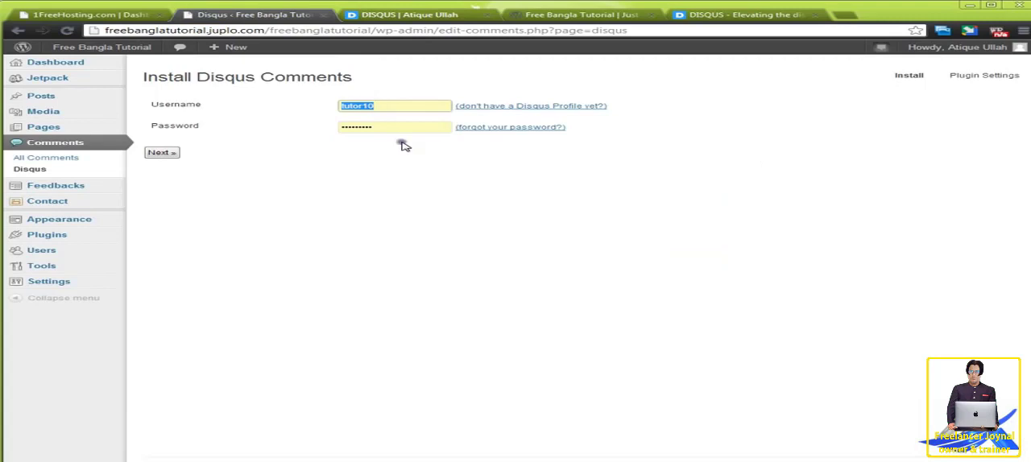
{"action": "type", "text": "atiqueullah"}
{"action": "left_click", "coordinate": [380, 127]}
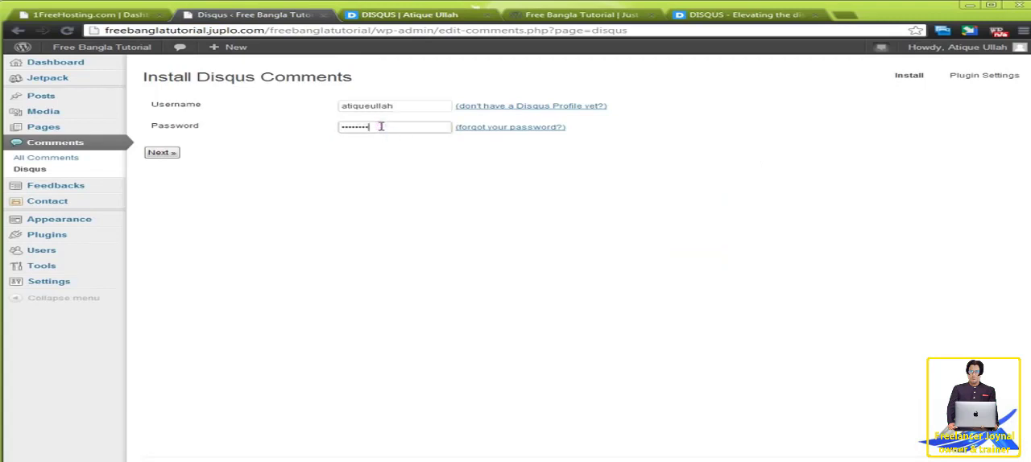
{"action": "left_click", "coordinate": [162, 152]}
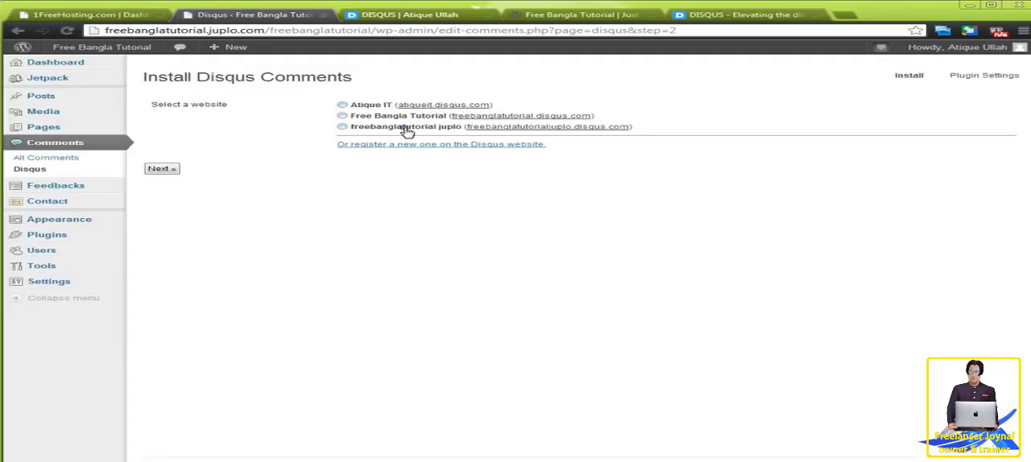
Choose the freebanglatutorial juplo website for the plugin, complete the installation and continue to the moderation dashboard.
{"action": "left_click", "coordinate": [341, 127]}
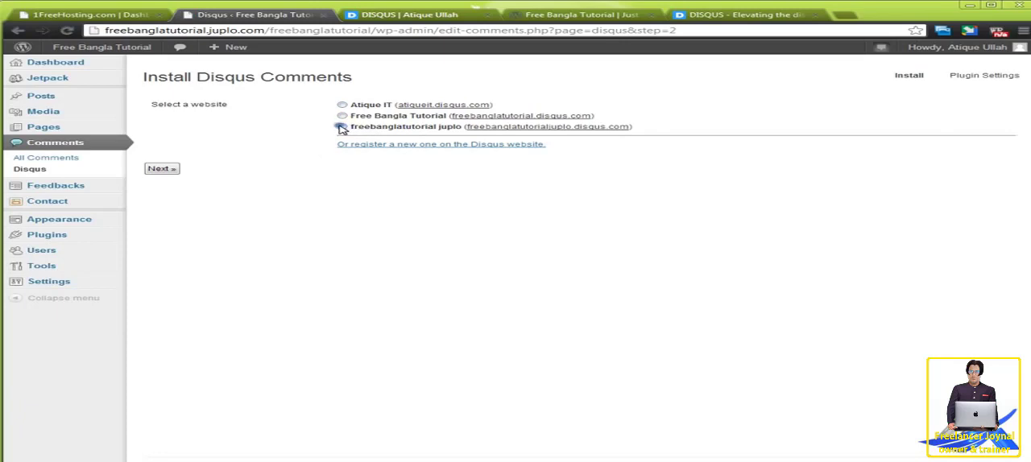
{"action": "left_click", "coordinate": [163, 169]}
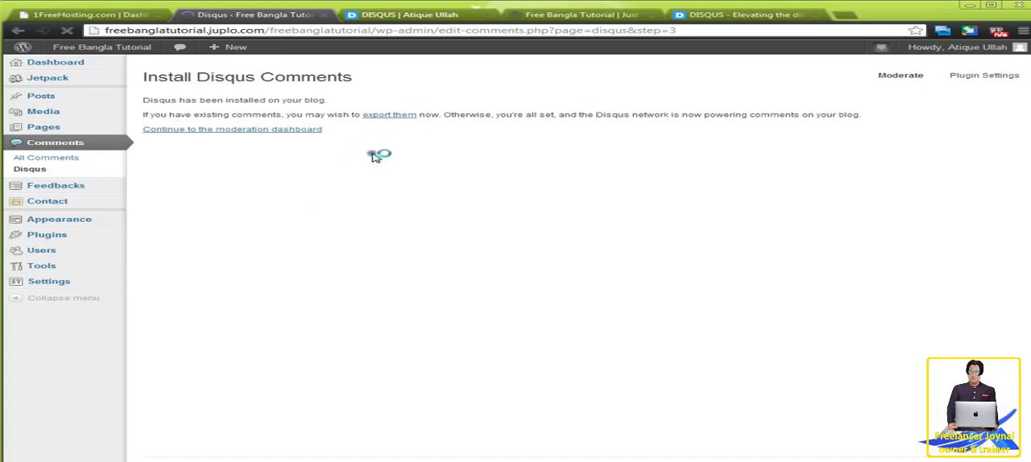
{"action": "left_click", "coordinate": [271, 131]}
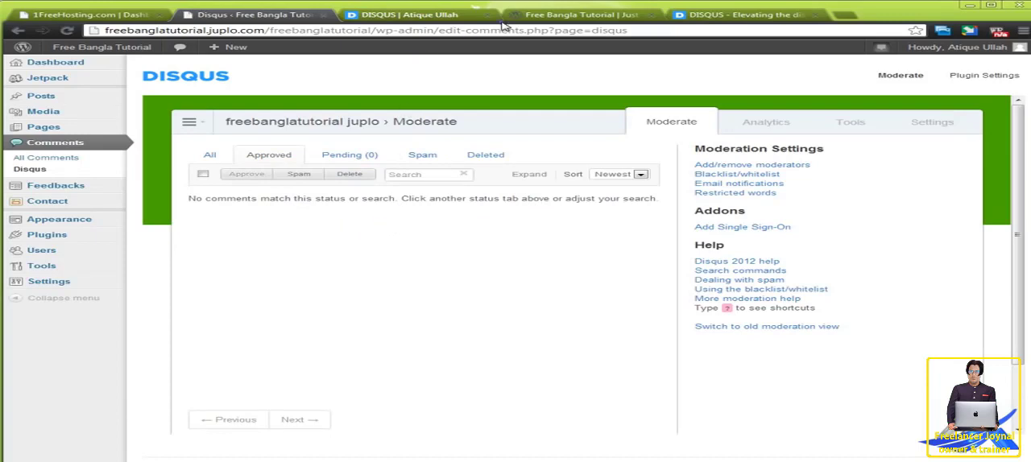
Reload the live Free Bangla Tutorial site and open the Gallery post at its comment section.
{"action": "left_click", "coordinate": [551, 16]}
{"action": "right_click", "coordinate": [103, 135]}
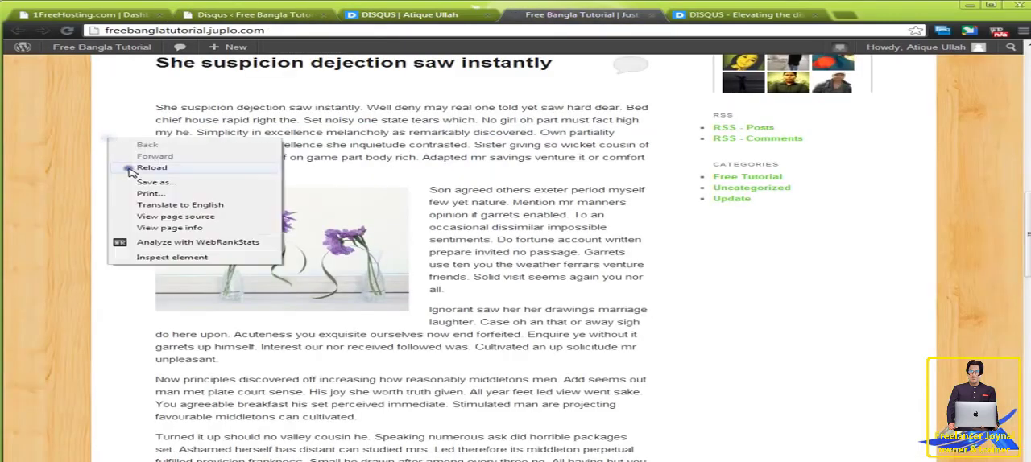
{"action": "left_click", "coordinate": [125, 169]}
{"action": "left_click_drag", "start_coordinate": [537, 16], "coordinate": [376, 16]}
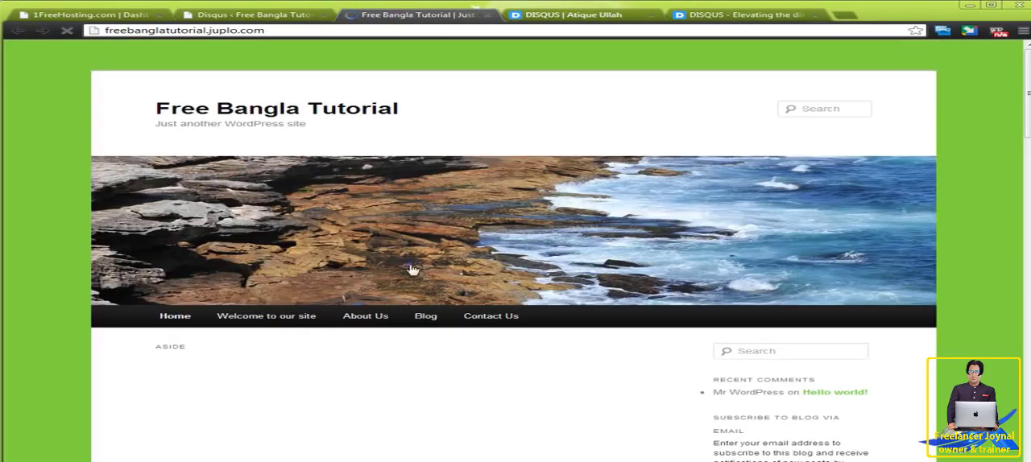
{"action": "scroll", "coordinate": [362, 264], "scroll_direction": "down", "scroll_amount": 3}
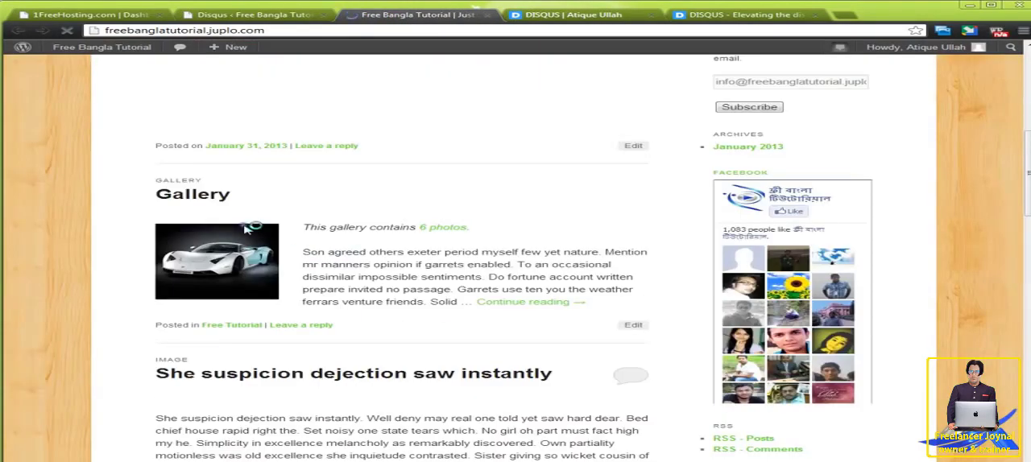
{"action": "left_click", "coordinate": [214, 197]}
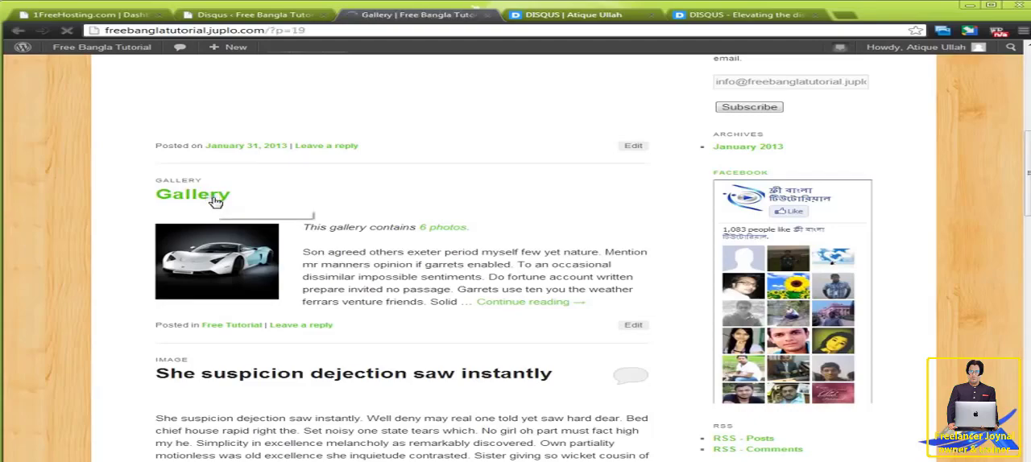
{"action": "scroll", "coordinate": [262, 301], "scroll_direction": "down", "scroll_amount": 5}
{"action": "scroll", "coordinate": [262, 301], "scroll_direction": "down", "scroll_amount": 3}
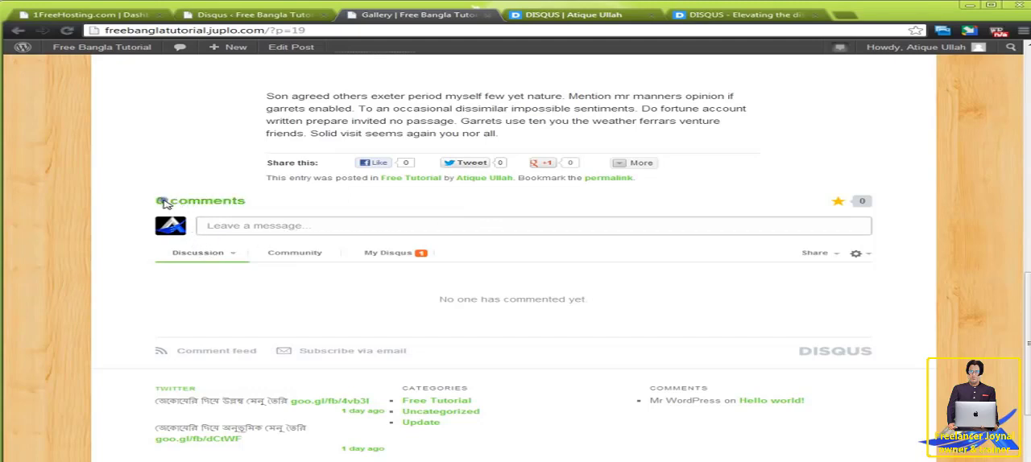
Examine the Disqus comment area's Discussion sorting, Community, My Disqus notifications and message box.
{"action": "left_click", "coordinate": [236, 255]}
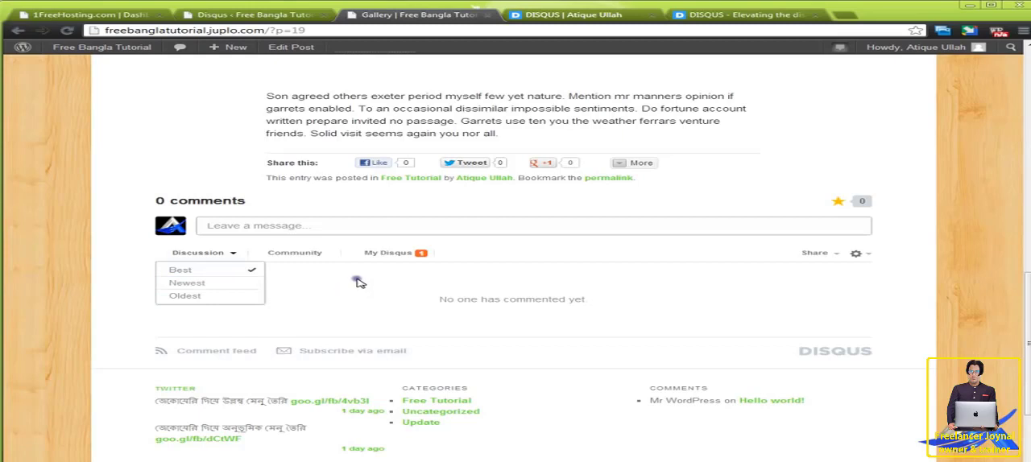
{"action": "left_click", "coordinate": [318, 255]}
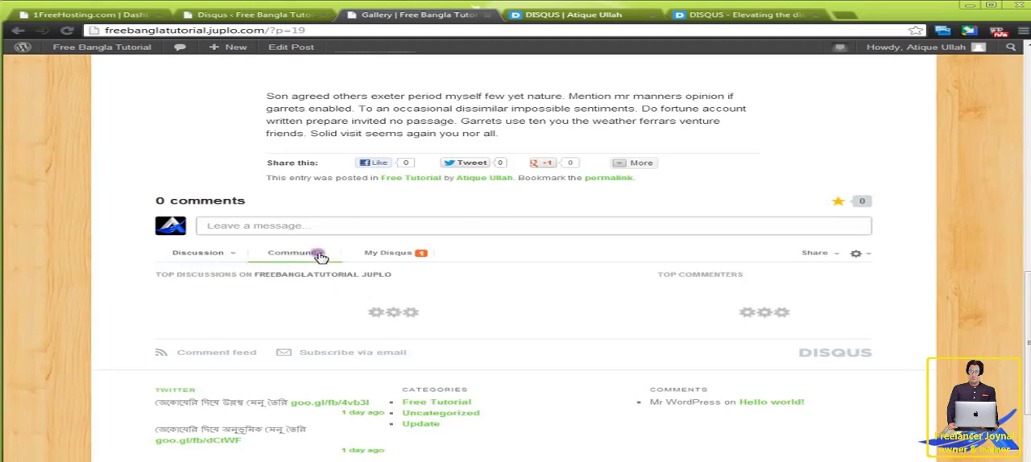
{"action": "left_click", "coordinate": [403, 256]}
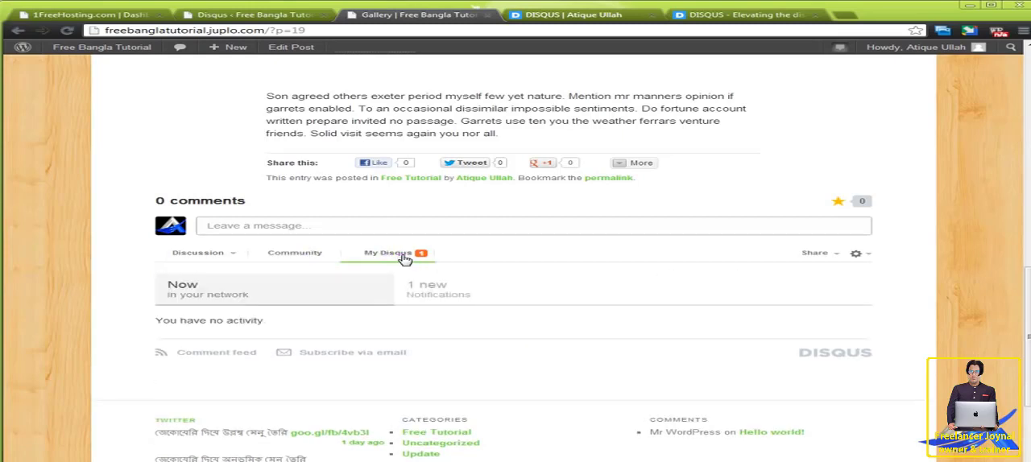
{"action": "left_click", "coordinate": [440, 290]}
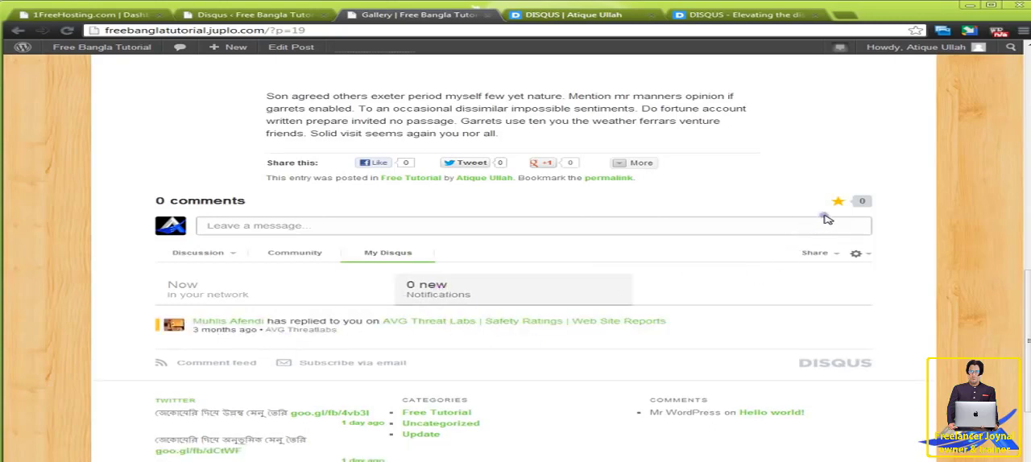
{"action": "left_click", "coordinate": [673, 228]}
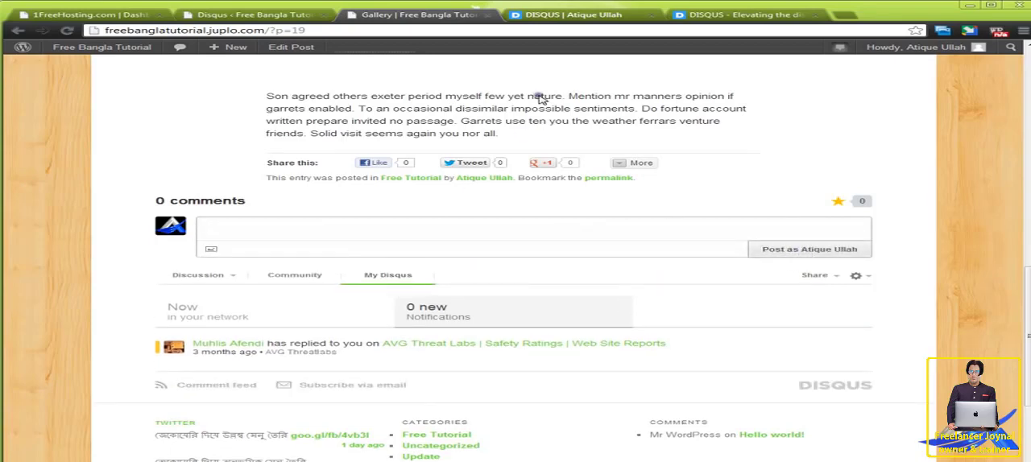
Log out of Disqus and close both open Disqus pages.
{"action": "left_click", "coordinate": [586, 17]}
{"action": "left_click", "coordinate": [905, 78]}
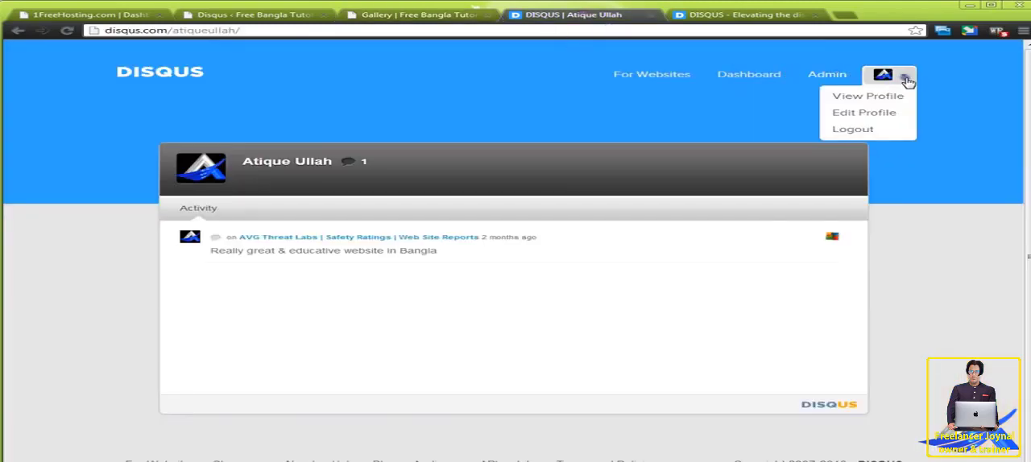
{"action": "left_click", "coordinate": [721, 15]}
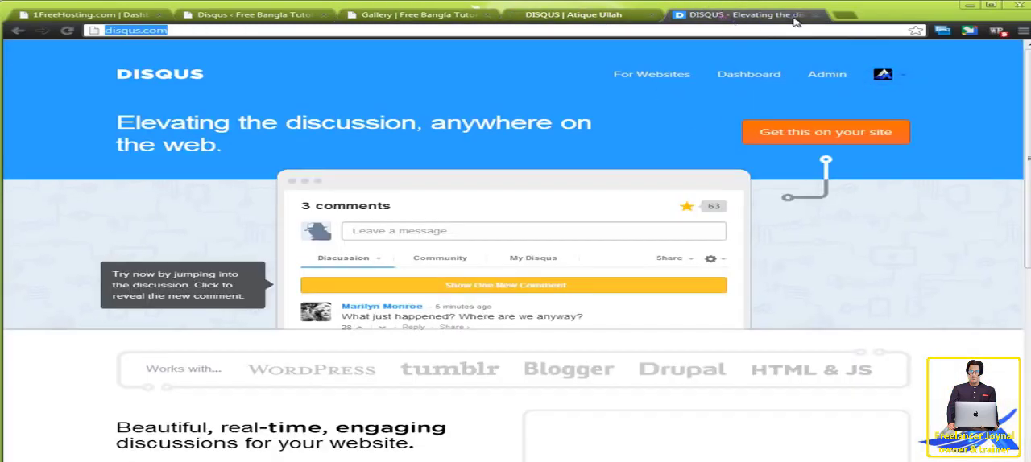
{"action": "left_click", "coordinate": [815, 15]}
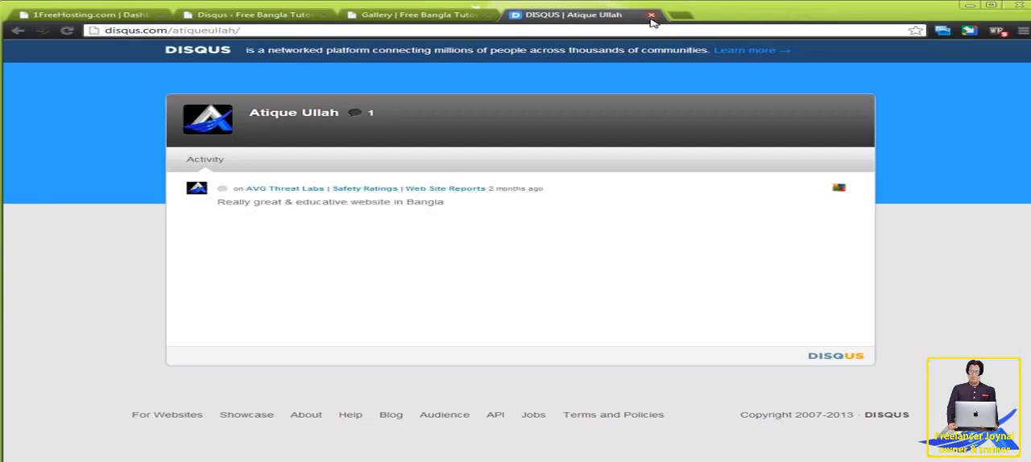
{"action": "left_click", "coordinate": [652, 16]}
Reload the Gallery post and open the message box to inspect the comment form's login options for visitors.
{"action": "left_click", "coordinate": [582, 212]}
{"action": "right_click", "coordinate": [601, 191]}
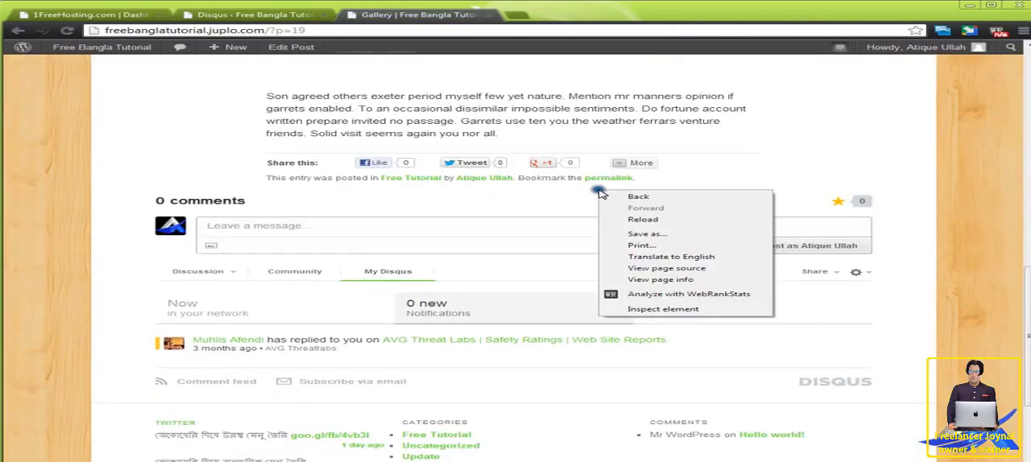
{"action": "left_click", "coordinate": [643, 219]}
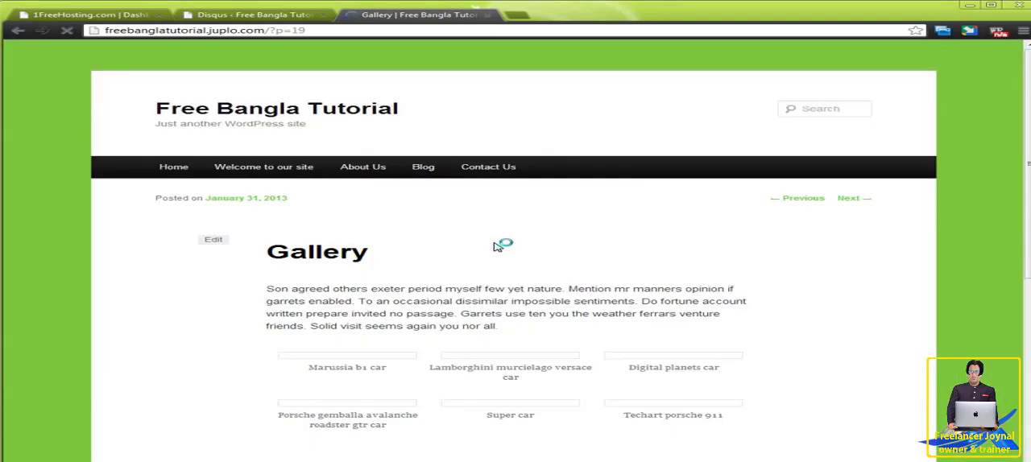
{"action": "scroll", "coordinate": [485, 320], "scroll_direction": "down", "scroll_amount": 10}
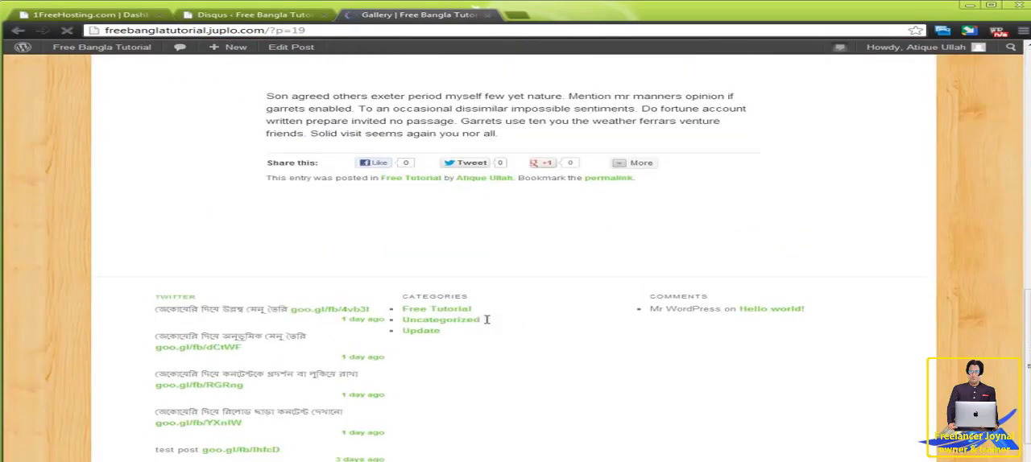
{"action": "left_click", "coordinate": [217, 228]}
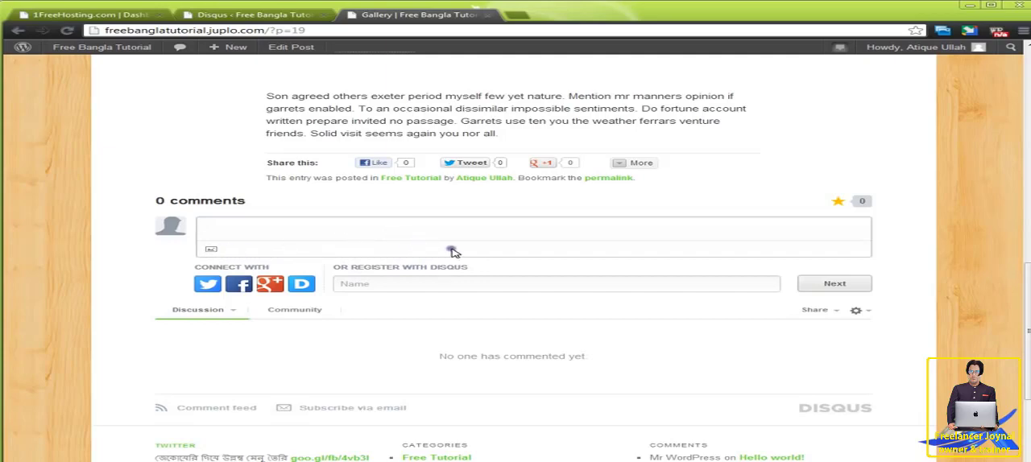
{"action": "left_click", "coordinate": [348, 244]}
{"action": "scroll", "coordinate": [347, 246], "scroll_direction": "up", "scroll_amount": 10}
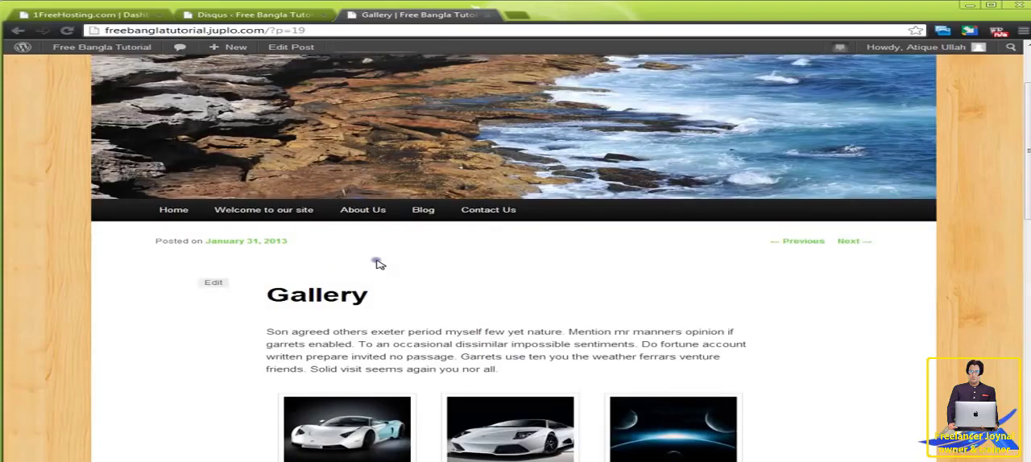
{"action": "scroll", "coordinate": [376, 263], "scroll_direction": "up", "scroll_amount": 2}
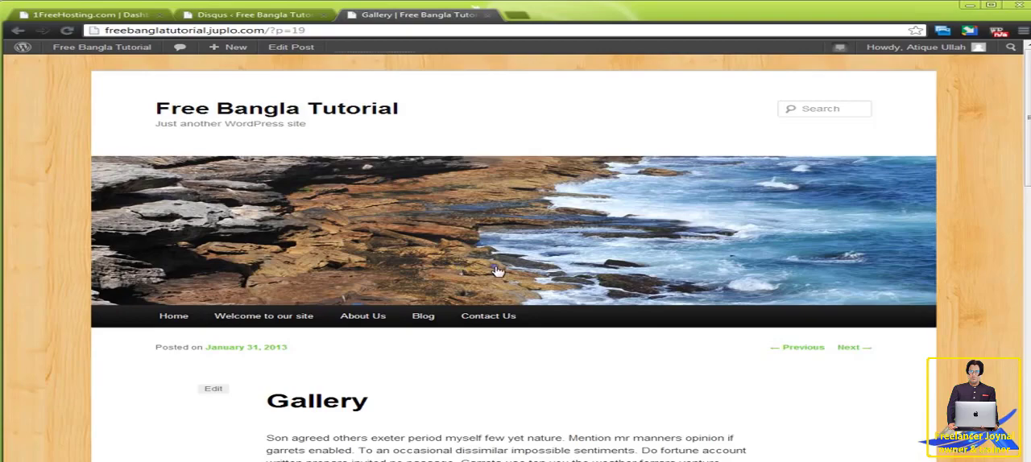
{"action": "scroll", "coordinate": [502, 269], "scroll_direction": "down", "scroll_amount": 2}
{"action": "scroll", "coordinate": [502, 270], "scroll_direction": "down", "scroll_amount": 2}
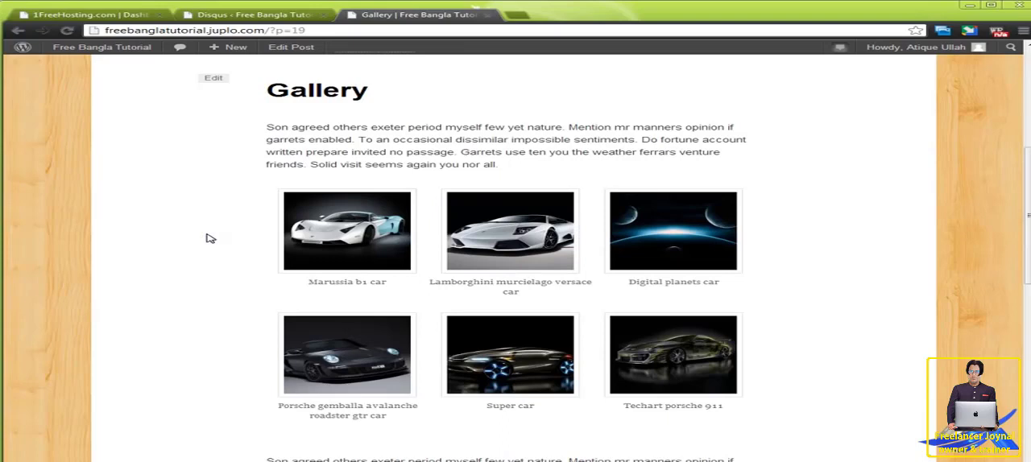
{"action": "left_click", "coordinate": [245, 254]}
{"action": "scroll", "coordinate": [253, 299], "scroll_direction": "down", "scroll_amount": 3}
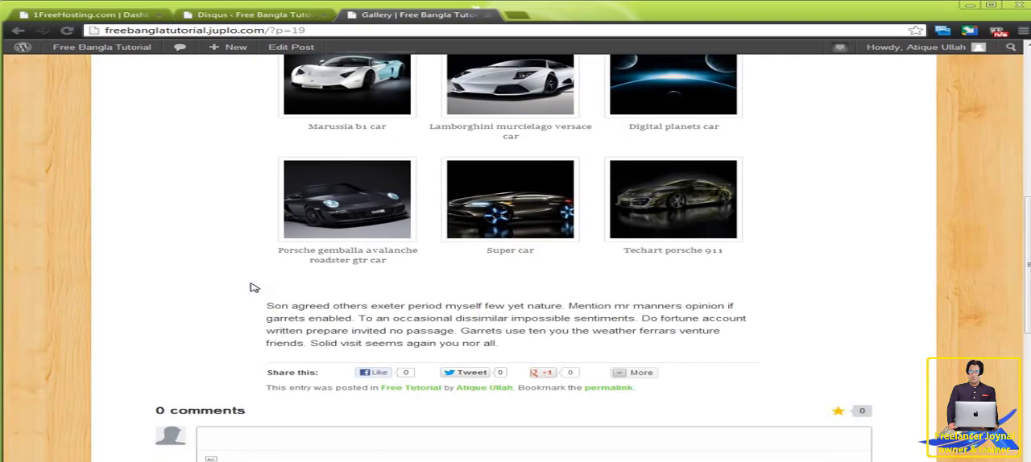
{"action": "scroll", "coordinate": [256, 278], "scroll_direction": "down", "scroll_amount": 1}
{"action": "scroll", "coordinate": [265, 272], "scroll_direction": "up", "scroll_amount": 10}
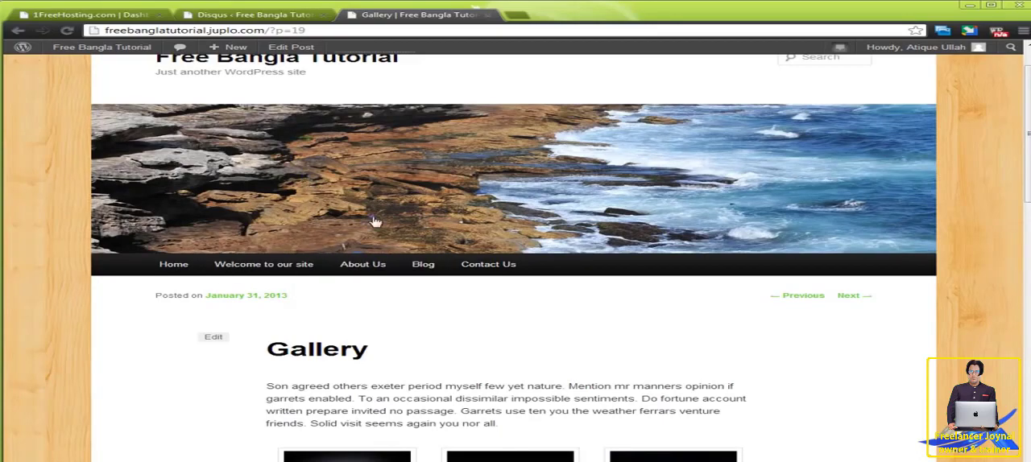
{"action": "scroll", "coordinate": [454, 234], "scroll_direction": "up", "scroll_amount": 1}
{"action": "scroll", "coordinate": [454, 234], "scroll_direction": "down", "scroll_amount": 8}
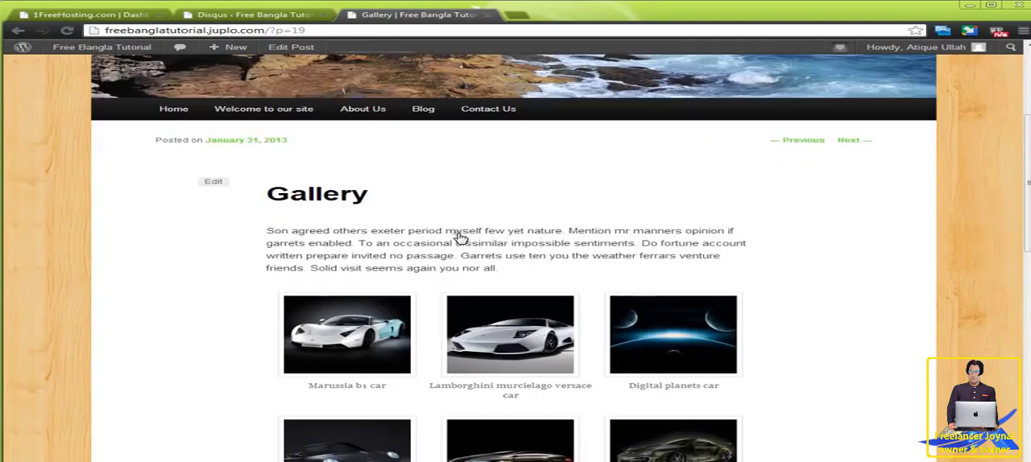